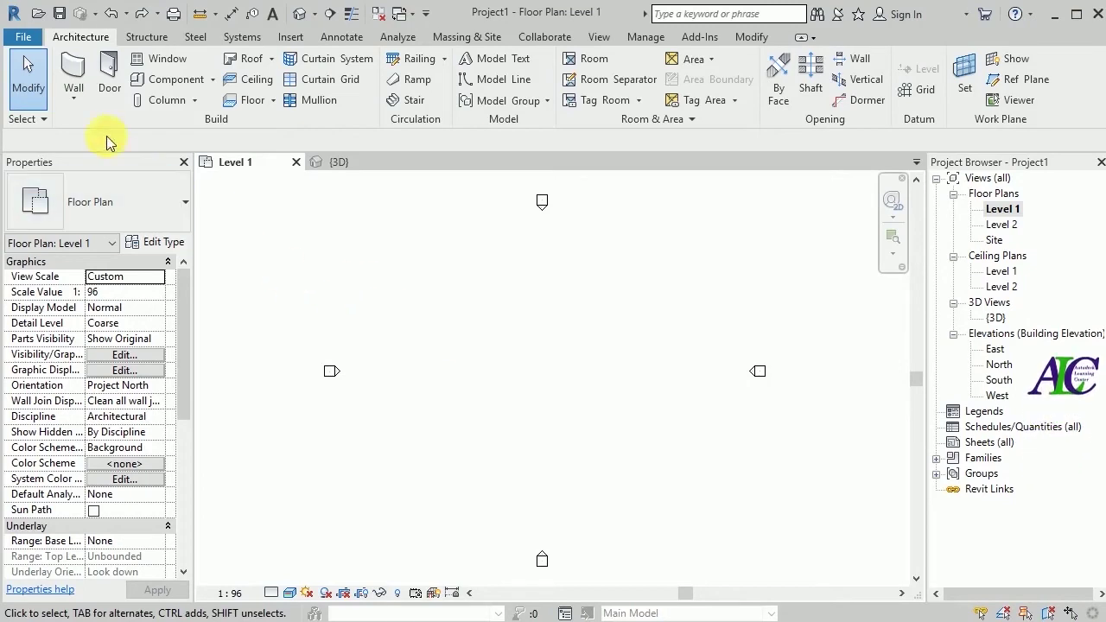
Draw four walls as a closed 14000 × 6000 rectangle on Level 1, then select all four.
{"action": "left_click", "coordinate": [74, 76]}
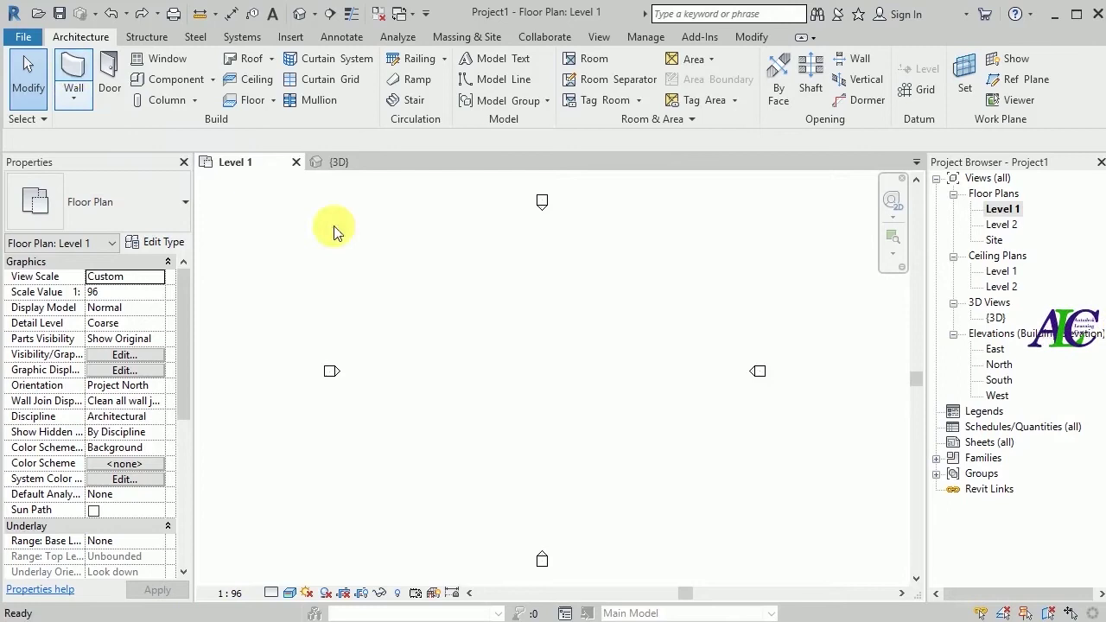
{"action": "left_click", "coordinate": [488, 328]}
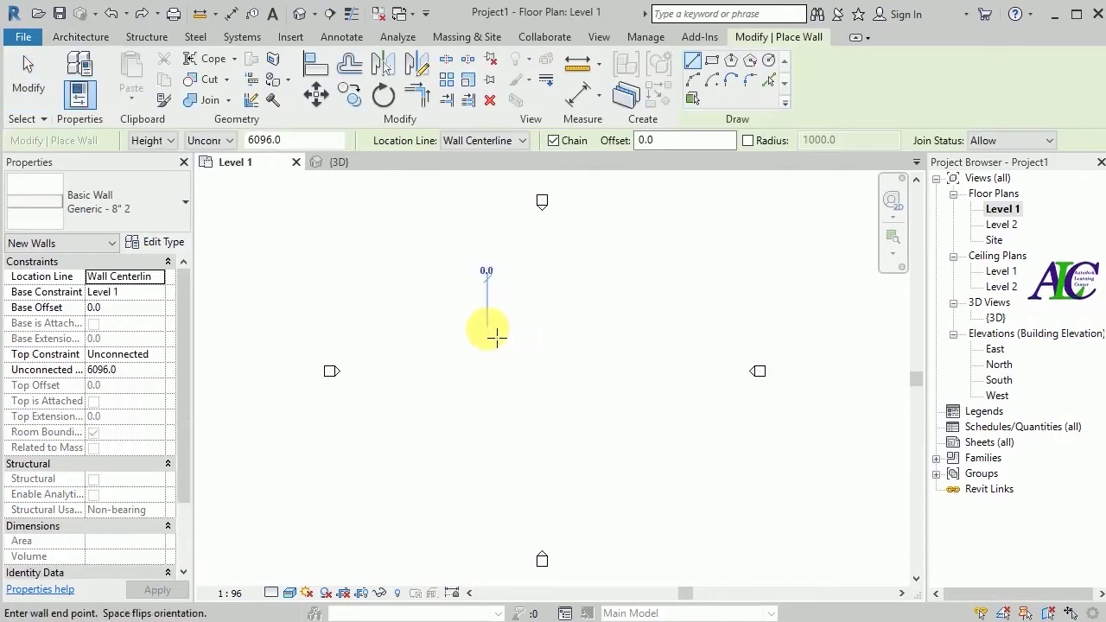
{"action": "left_click", "coordinate": [605, 329]}
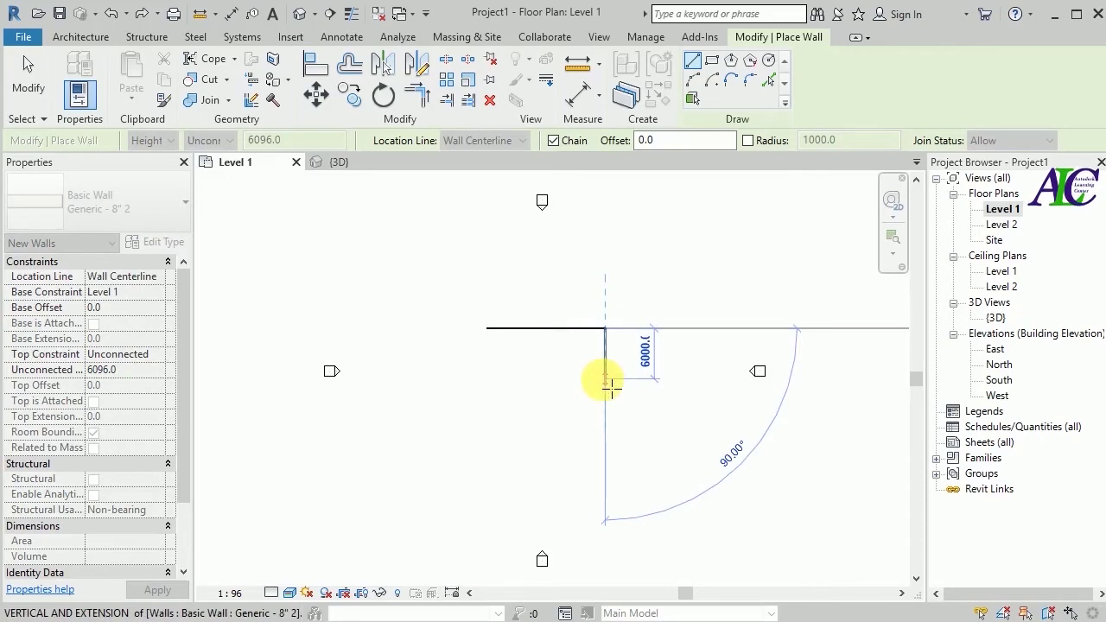
{"action": "left_click", "coordinate": [609, 381]}
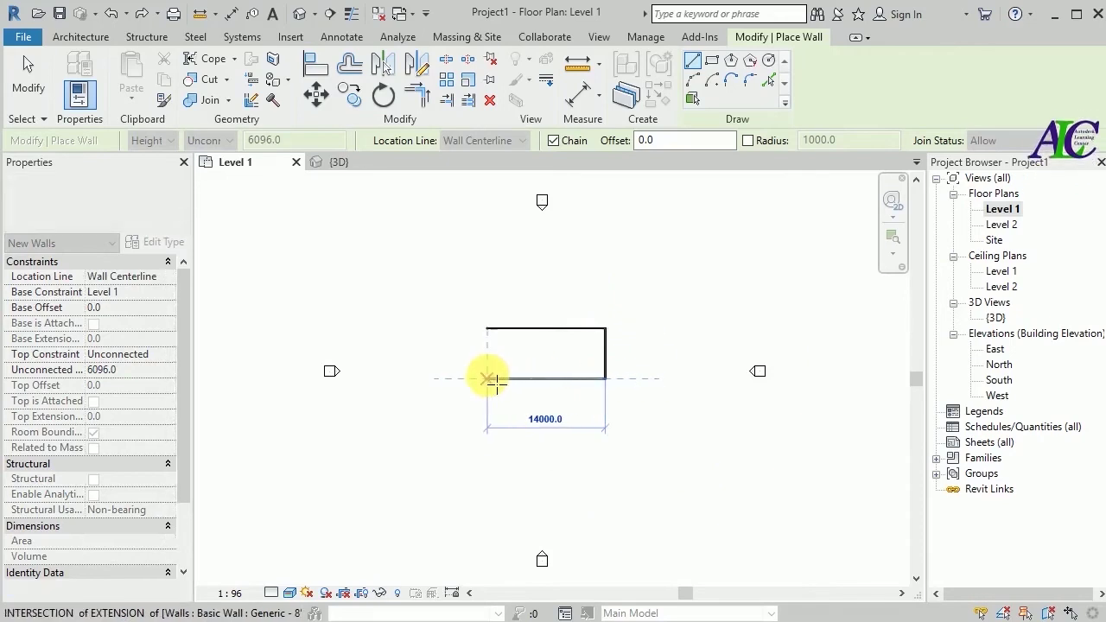
{"action": "left_click", "coordinate": [487, 378]}
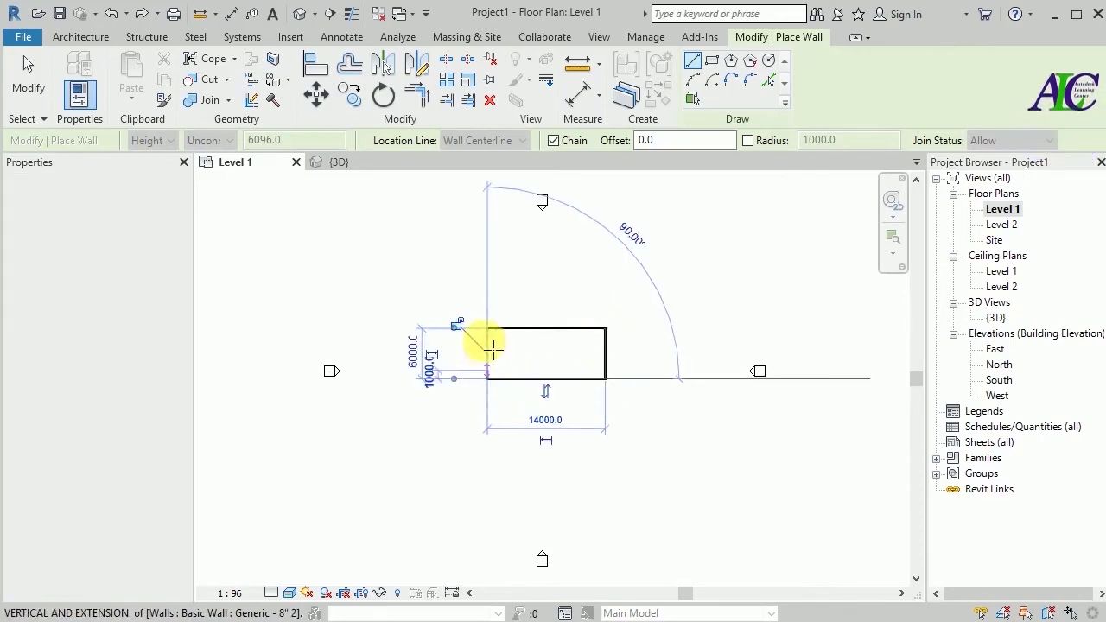
{"action": "left_click", "coordinate": [489, 329]}
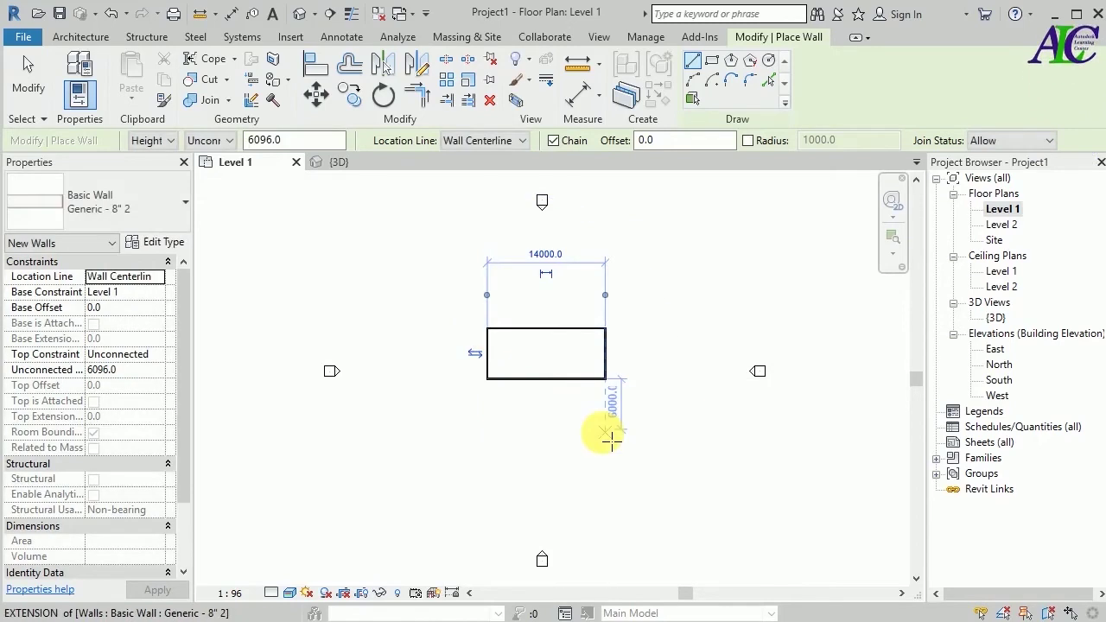
{"action": "key", "text": "Escape"}
{"action": "key", "text": "Escape"}
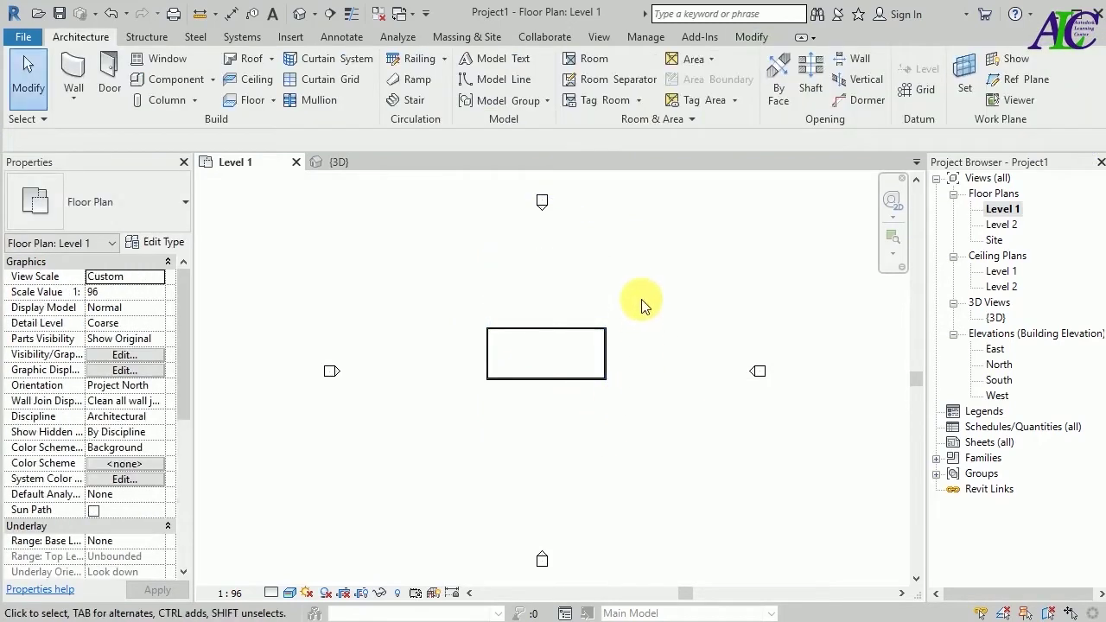
{"action": "left_click_drag", "start_coordinate": [562, 374], "coordinate": [458, 403]}
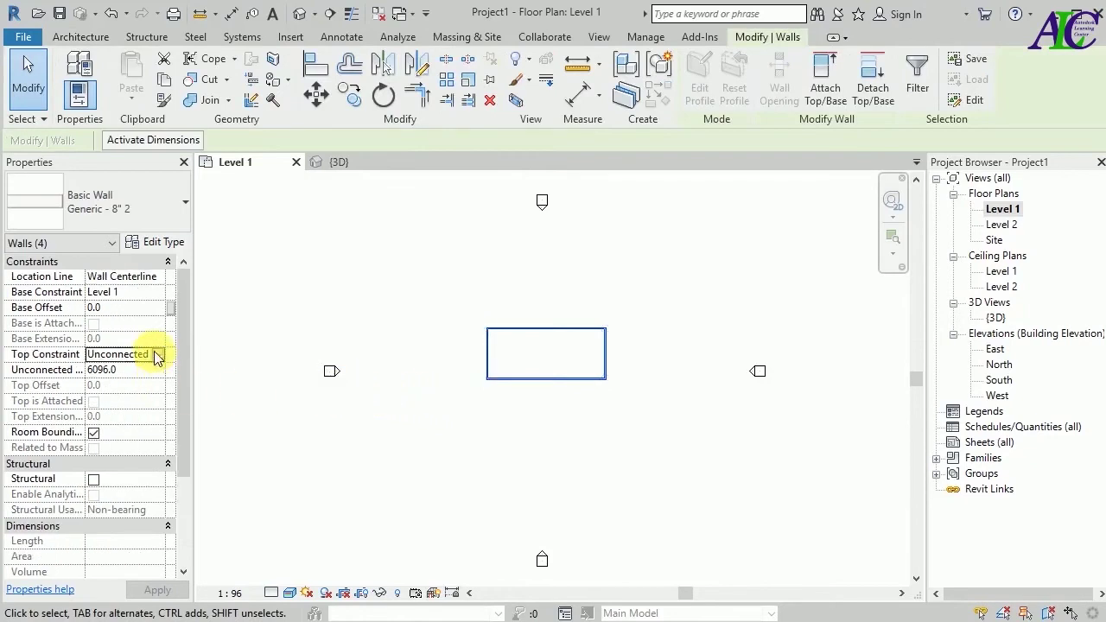
Set the walls' Top Constraint to Up to level: Level 2, deselect them, and view them in {3D}.
{"action": "left_click", "coordinate": [158, 355]}
{"action": "left_click", "coordinate": [145, 396]}
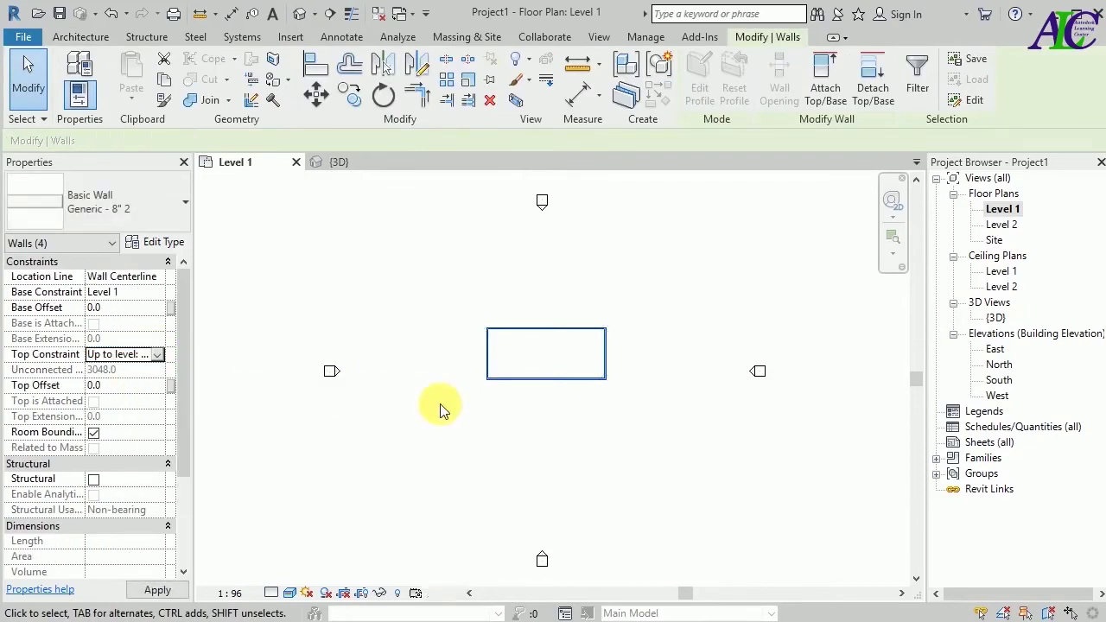
{"action": "left_click", "coordinate": [289, 486]}
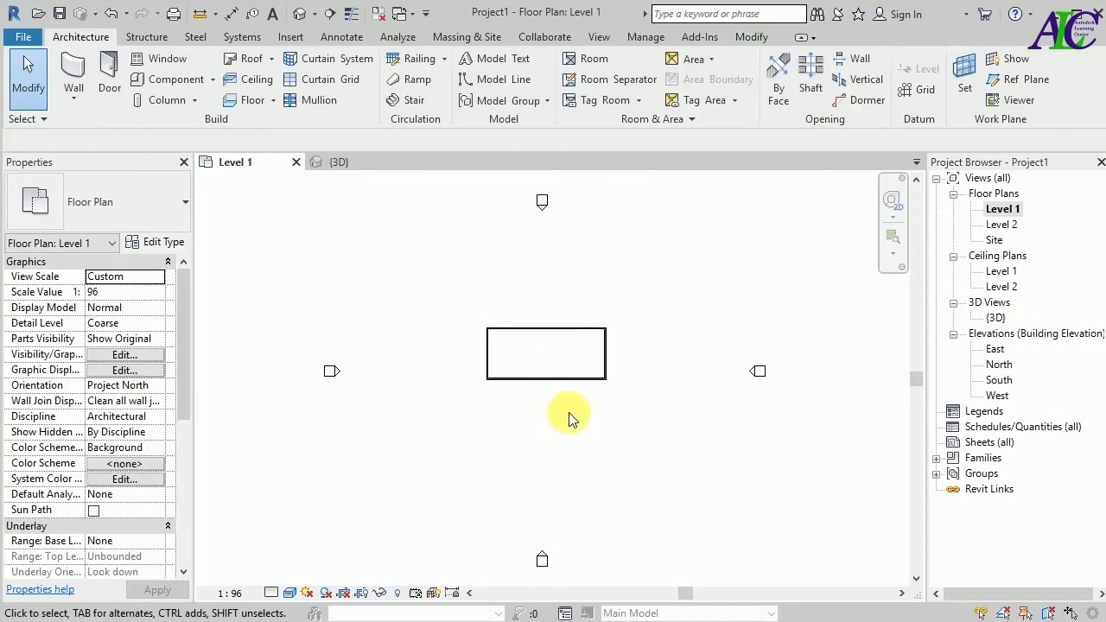
{"action": "left_click", "coordinate": [362, 162]}
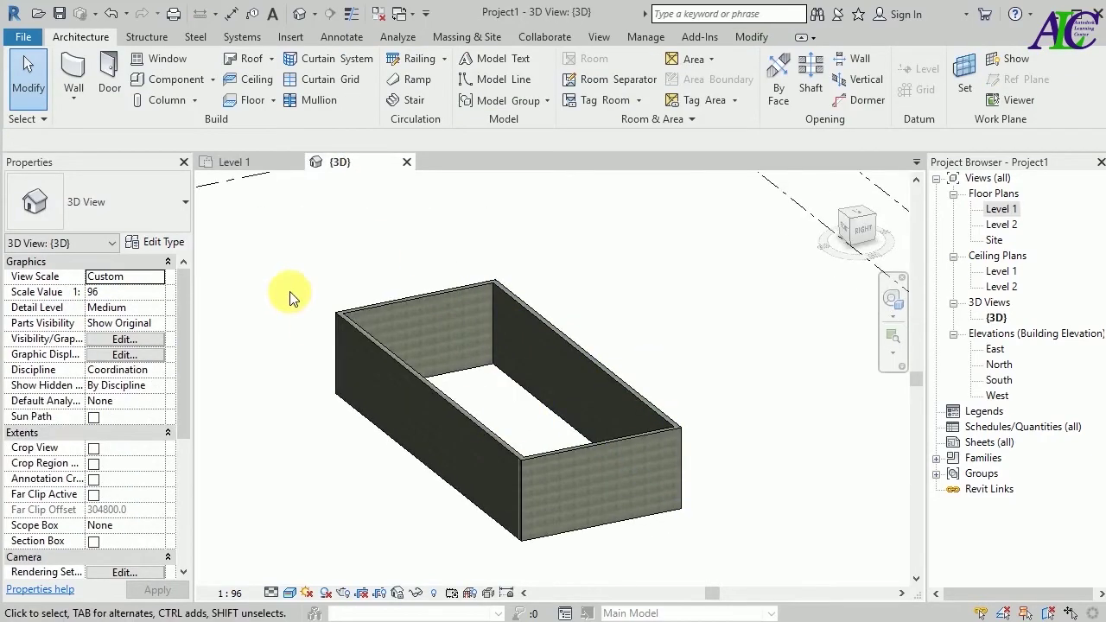
Create a Model In-Place element in the Walls category, keeping the name Walls 1.
{"action": "left_click", "coordinate": [212, 81]}
{"action": "left_click", "coordinate": [212, 144]}
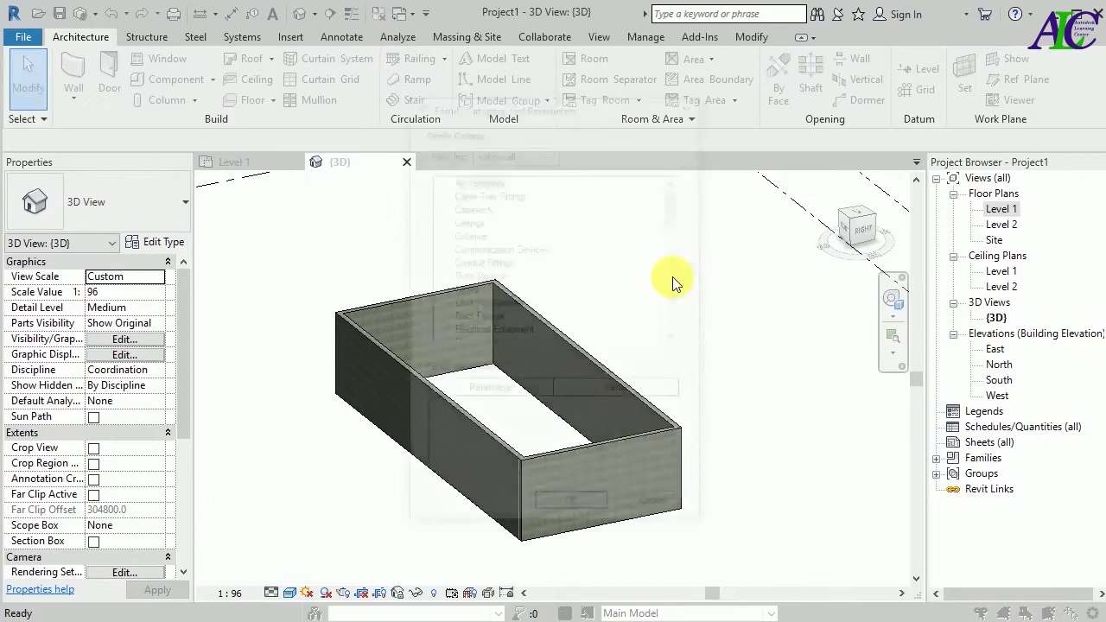
{"action": "left_click_drag", "start_coordinate": [678, 213], "coordinate": [671, 342]}
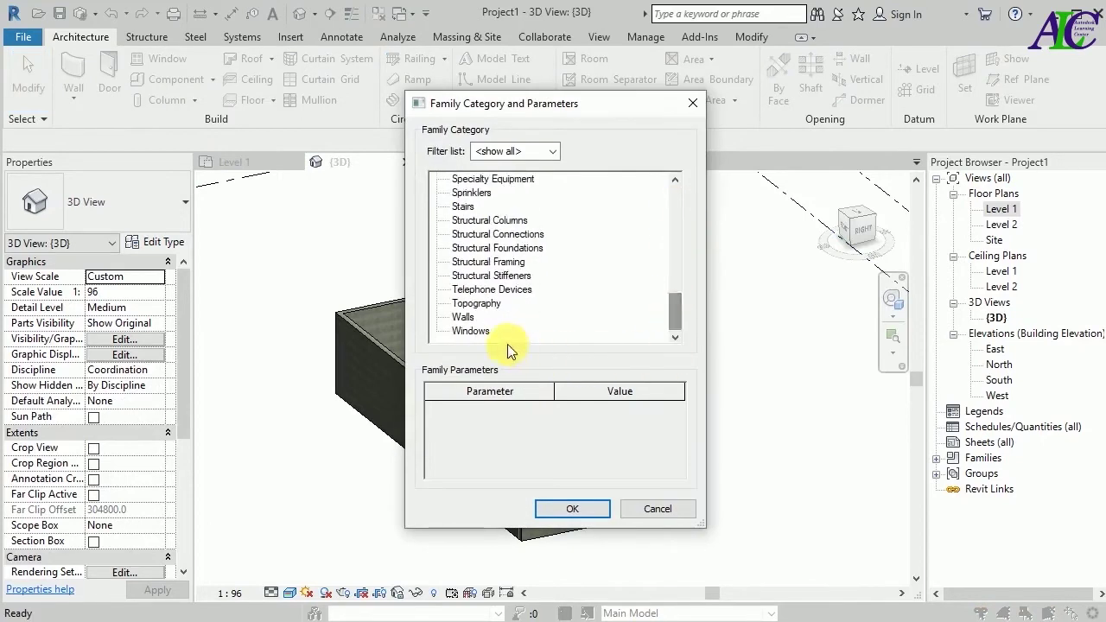
{"action": "left_click", "coordinate": [573, 510]}
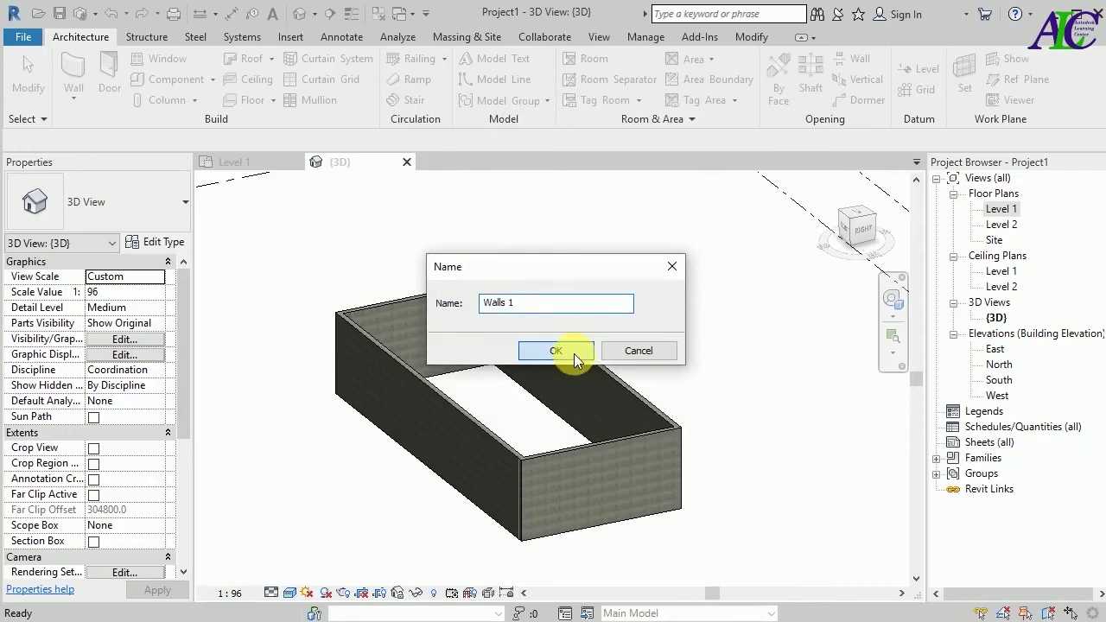
{"action": "left_click", "coordinate": [574, 353]}
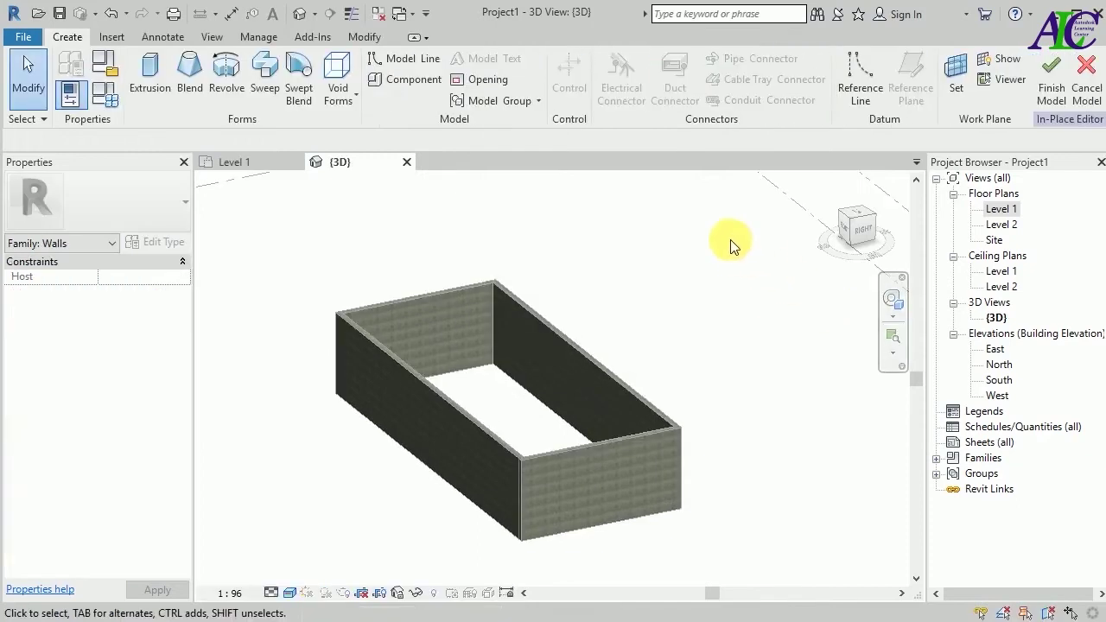
Start a sweep in Walls 1 that uses Pick Path for its path.
{"action": "left_click", "coordinate": [264, 95]}
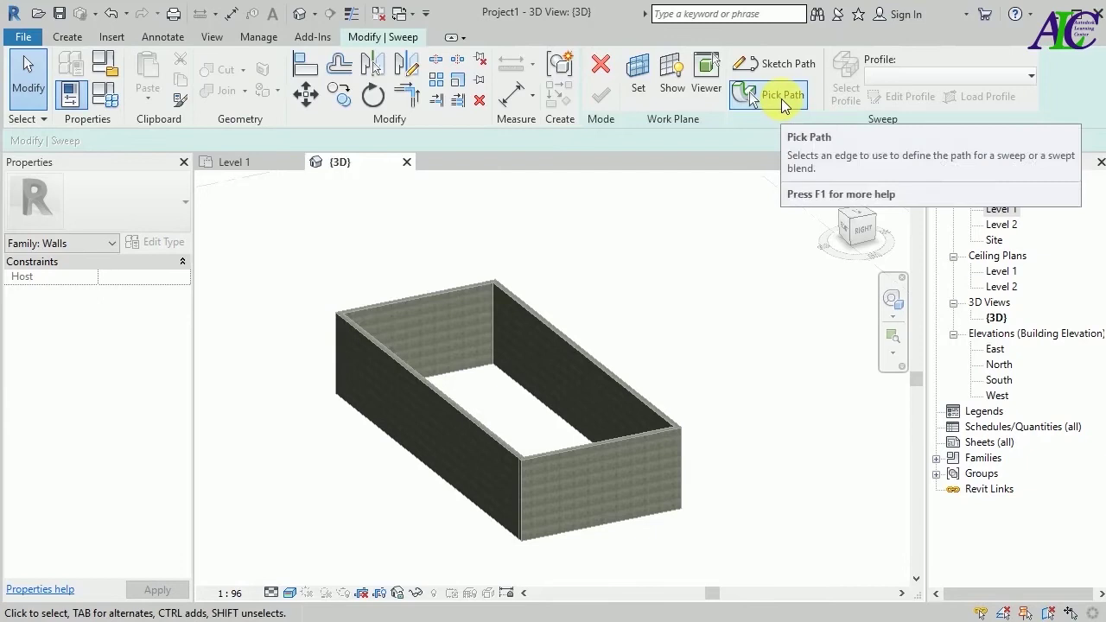
{"action": "left_click", "coordinate": [783, 99]}
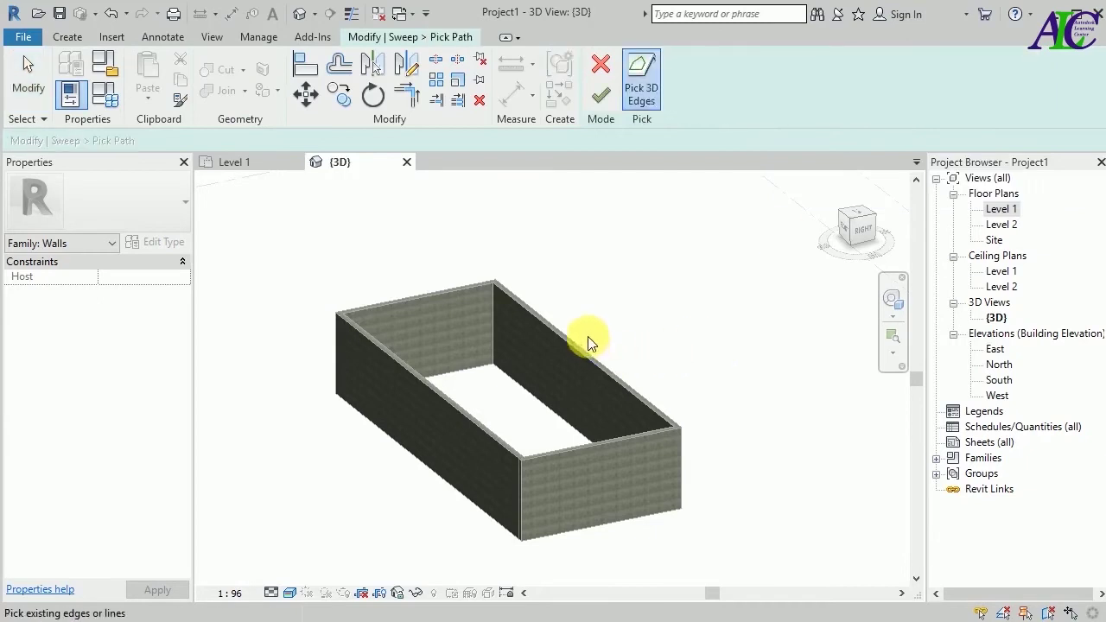
{"action": "scroll", "coordinate": [588, 336], "scroll_direction": "up", "scroll_amount": 3}
{"action": "scroll", "coordinate": [588, 328], "scroll_direction": "down", "scroll_amount": 3}
{"action": "scroll", "coordinate": [597, 317], "scroll_direction": "up", "scroll_amount": 1}
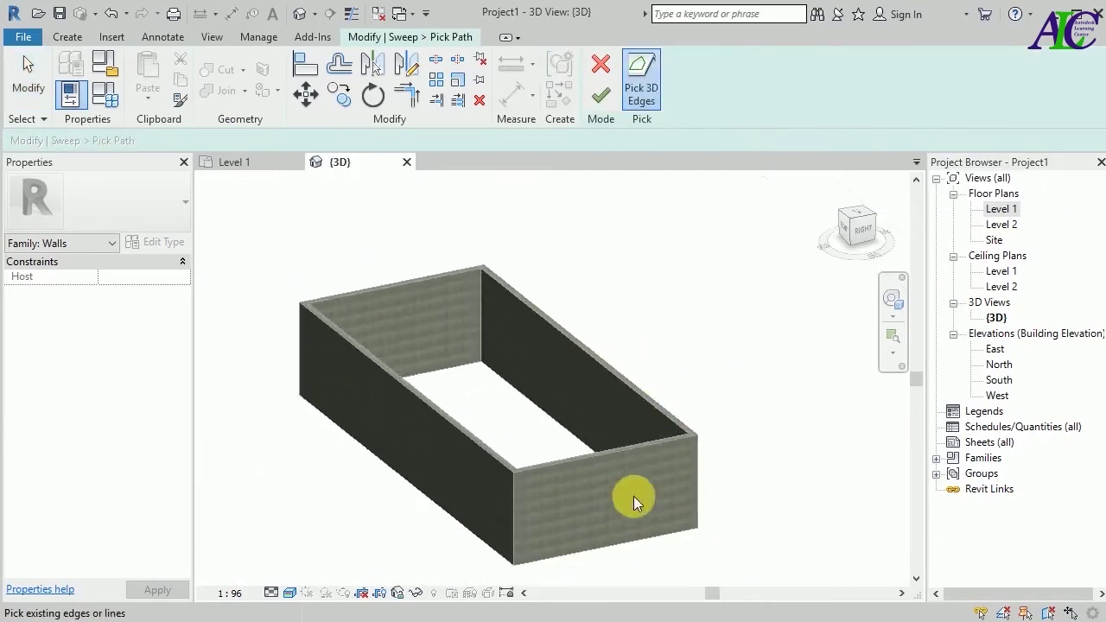
{"action": "scroll", "coordinate": [596, 480], "scroll_direction": "up", "scroll_amount": 3}
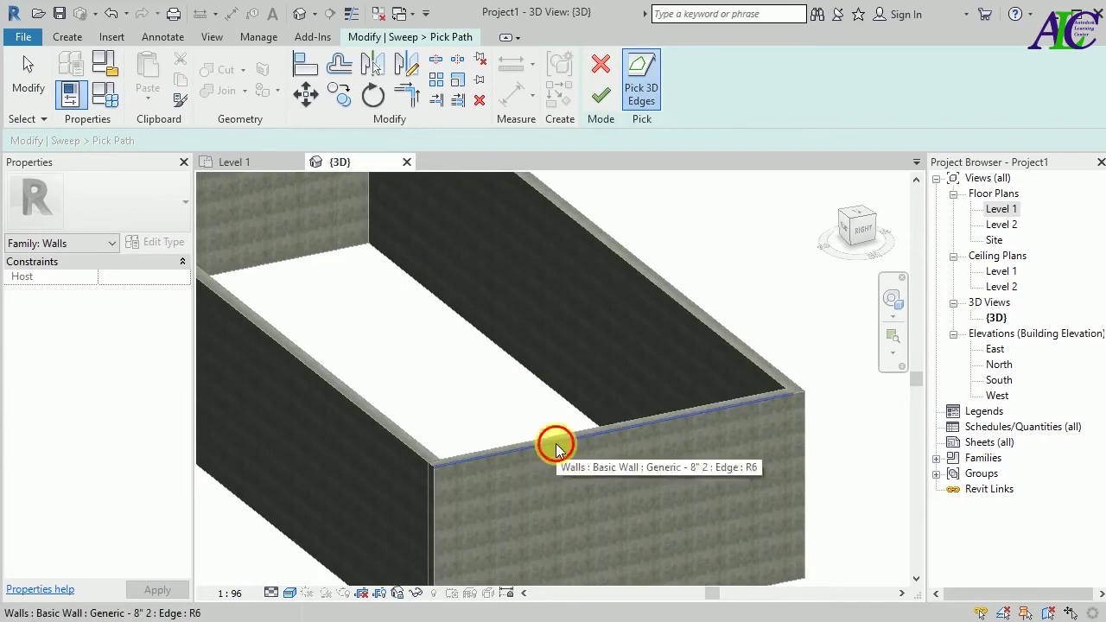
Pick the top edges of the front, left and back walls as the sweep path.
{"action": "left_click", "coordinate": [555, 444]}
{"action": "left_click", "coordinate": [392, 437]}
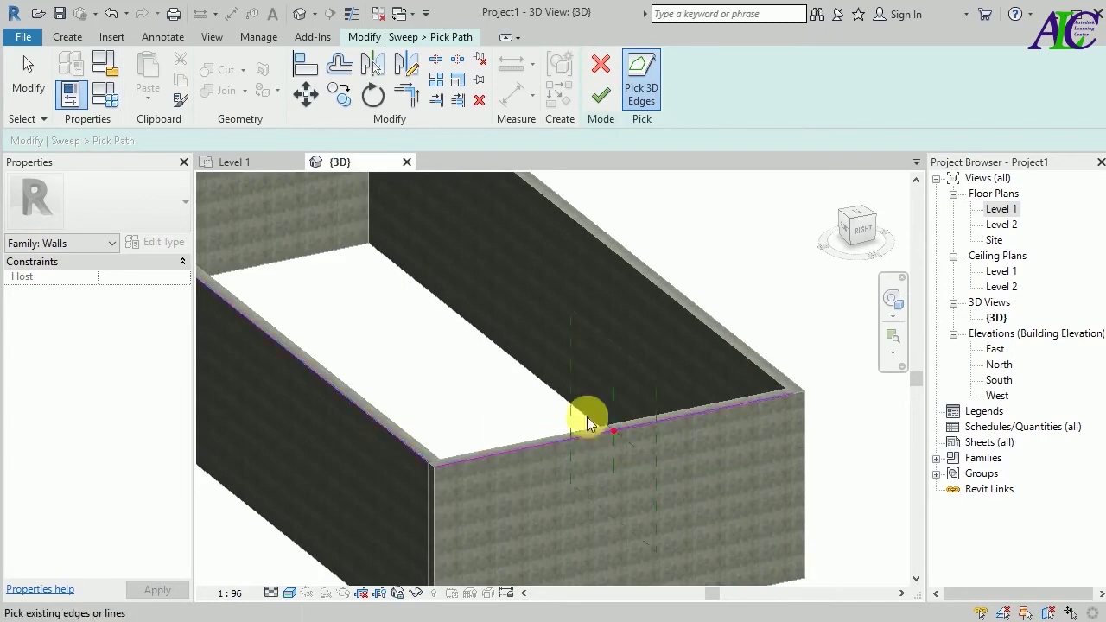
{"action": "left_click", "coordinate": [719, 322]}
{"action": "scroll", "coordinate": [605, 371], "scroll_direction": "down", "scroll_amount": 2}
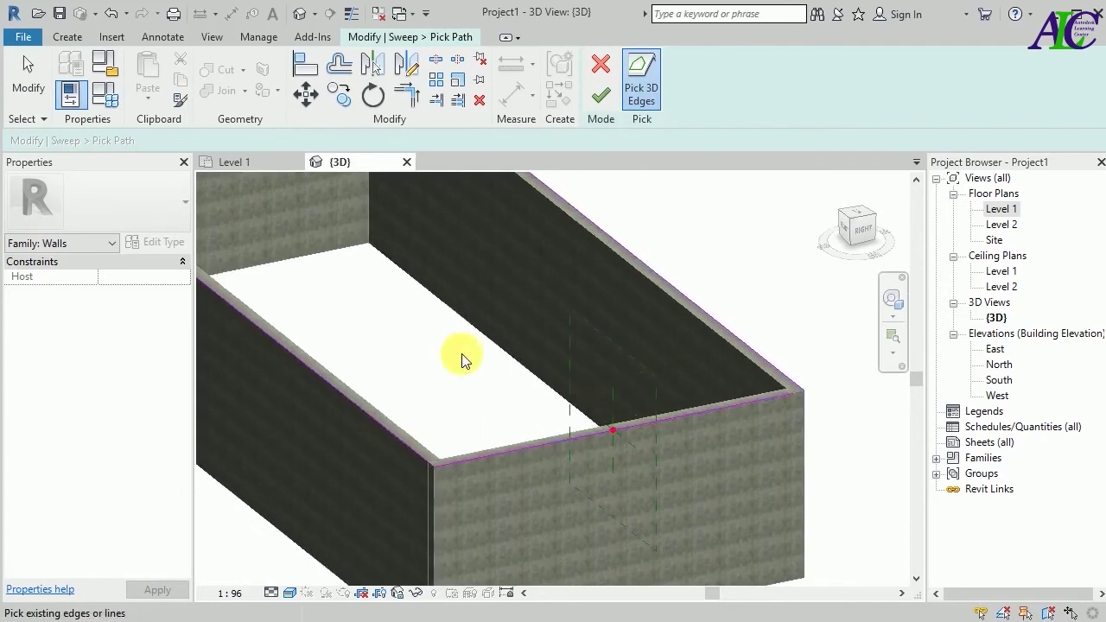
{"action": "scroll", "coordinate": [222, 202], "scroll_direction": "up", "scroll_amount": 3}
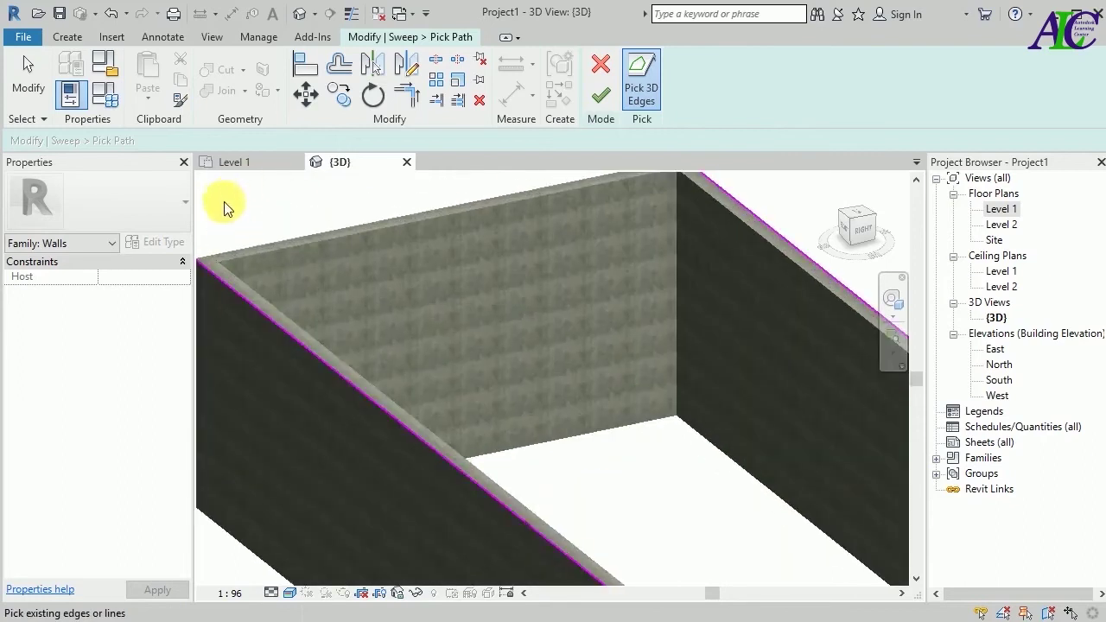
{"action": "left_click", "coordinate": [288, 237]}
{"action": "scroll", "coordinate": [527, 296], "scroll_direction": "down", "scroll_amount": 3}
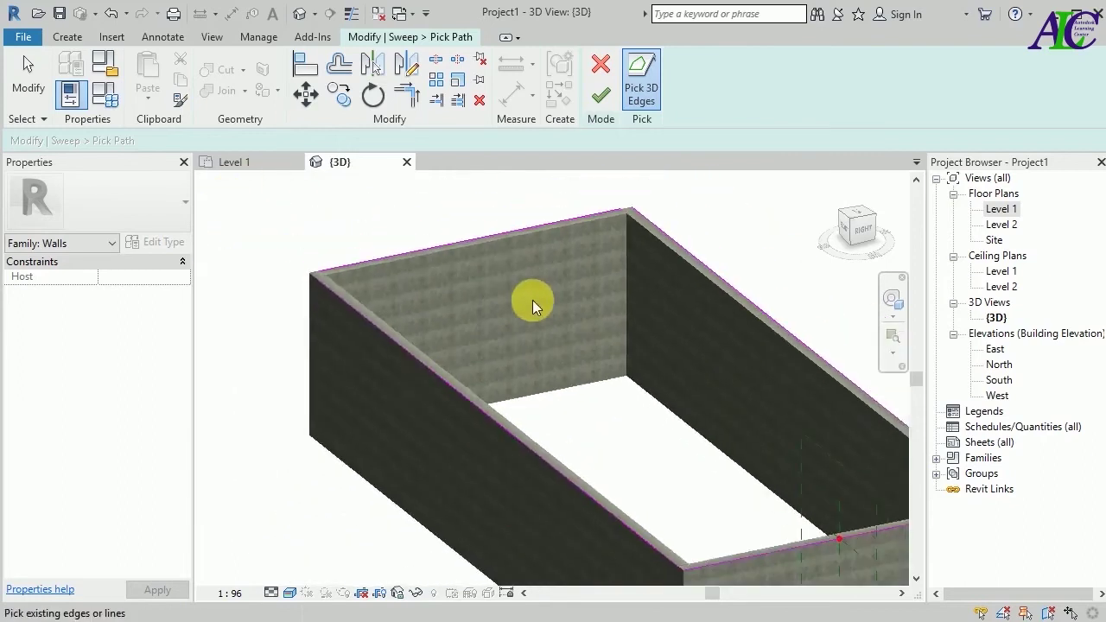
{"action": "scroll", "coordinate": [315, 277], "scroll_direction": "up", "scroll_amount": 3}
{"action": "scroll", "coordinate": [317, 271], "scroll_direction": "up", "scroll_amount": 1}
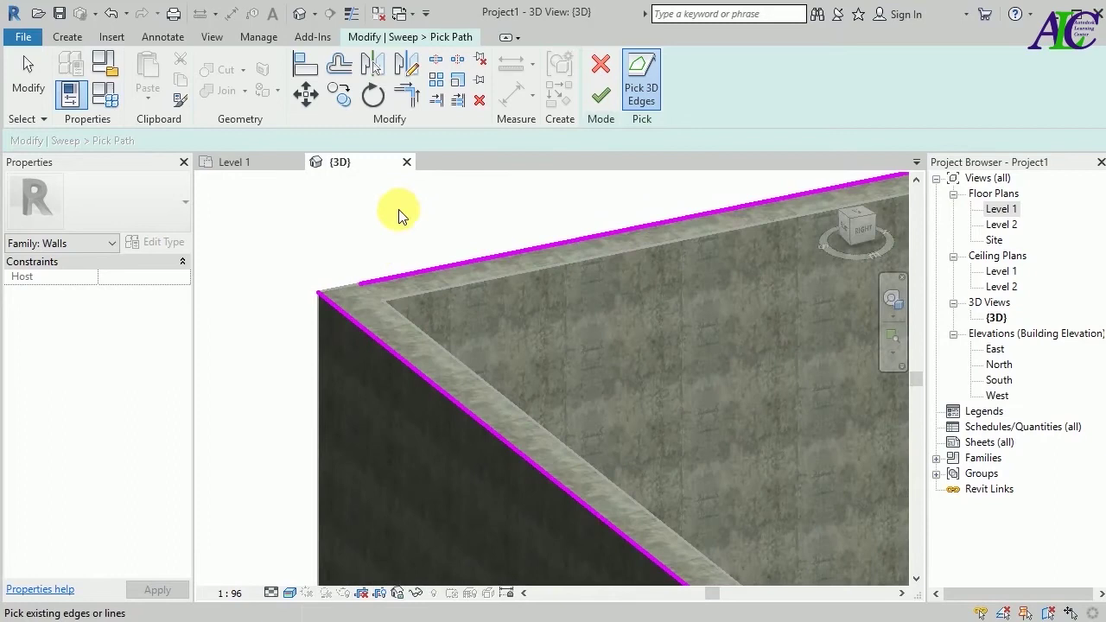
Trim/Extend the sweep path lines so they meet at the first two wall corners.
{"action": "left_click", "coordinate": [407, 93]}
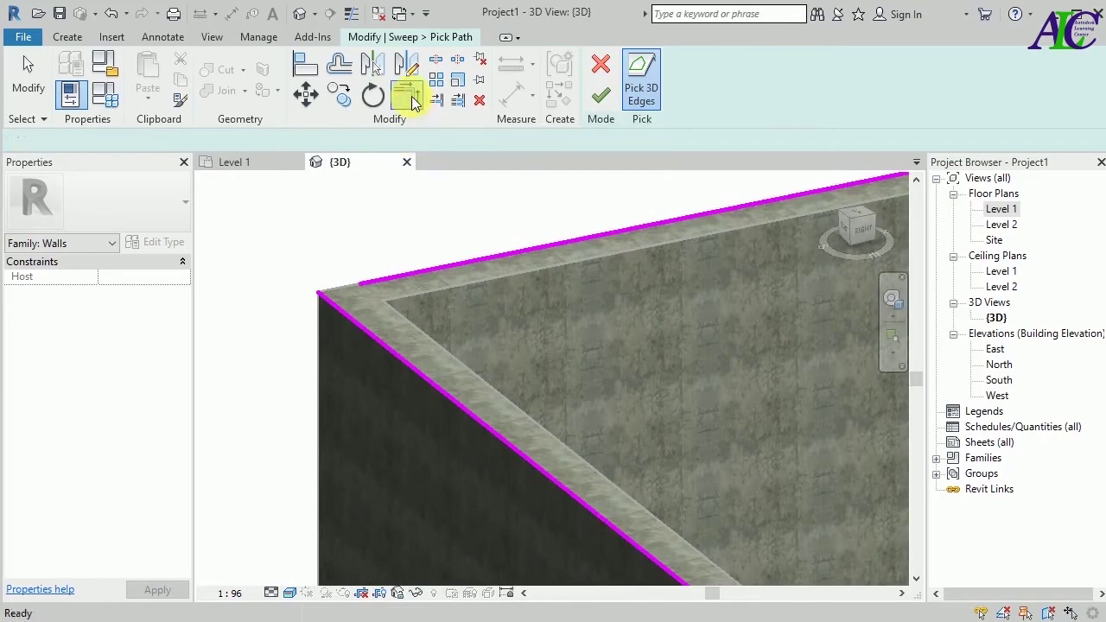
{"action": "left_click", "coordinate": [354, 325]}
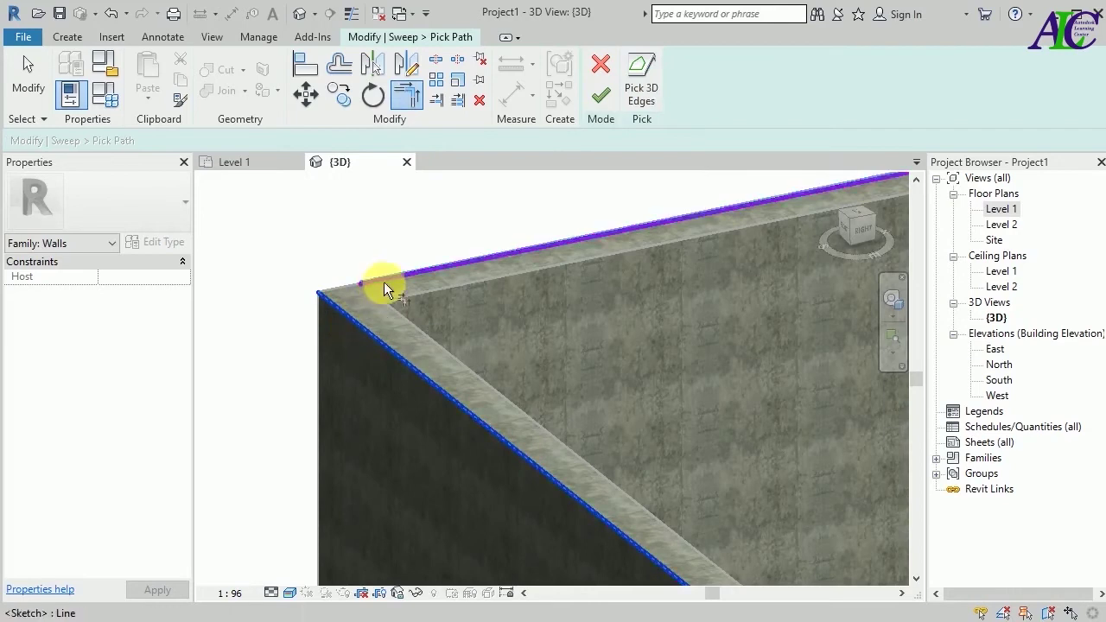
{"action": "left_click", "coordinate": [381, 281]}
{"action": "scroll", "coordinate": [259, 356], "scroll_direction": "down", "scroll_amount": 1}
{"action": "scroll", "coordinate": [263, 356], "scroll_direction": "down", "scroll_amount": 2}
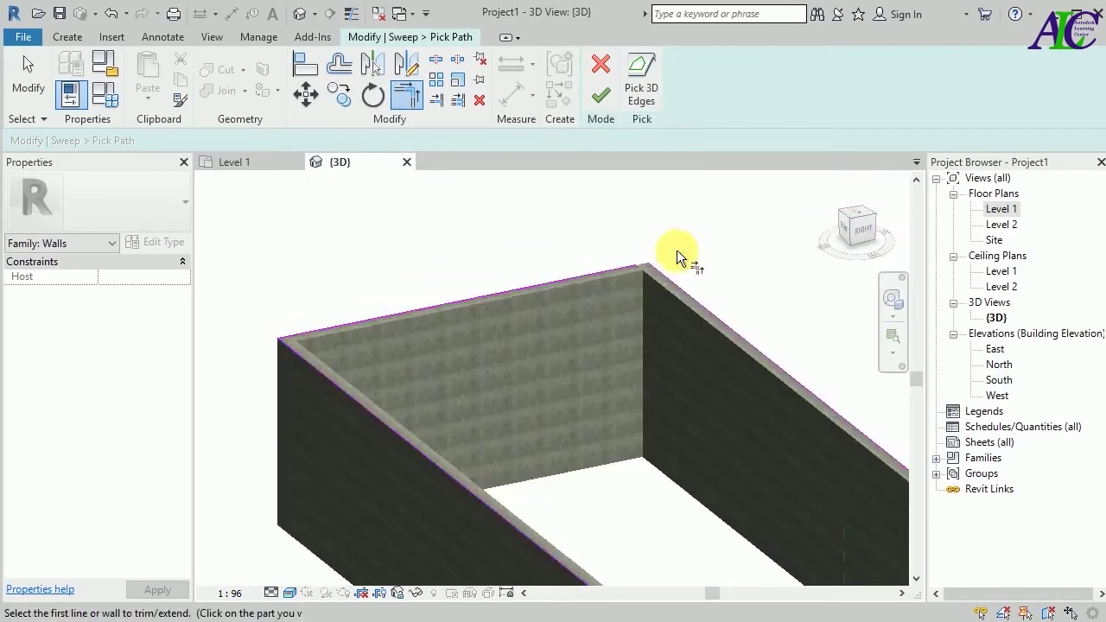
{"action": "scroll", "coordinate": [678, 248], "scroll_direction": "up", "scroll_amount": 3}
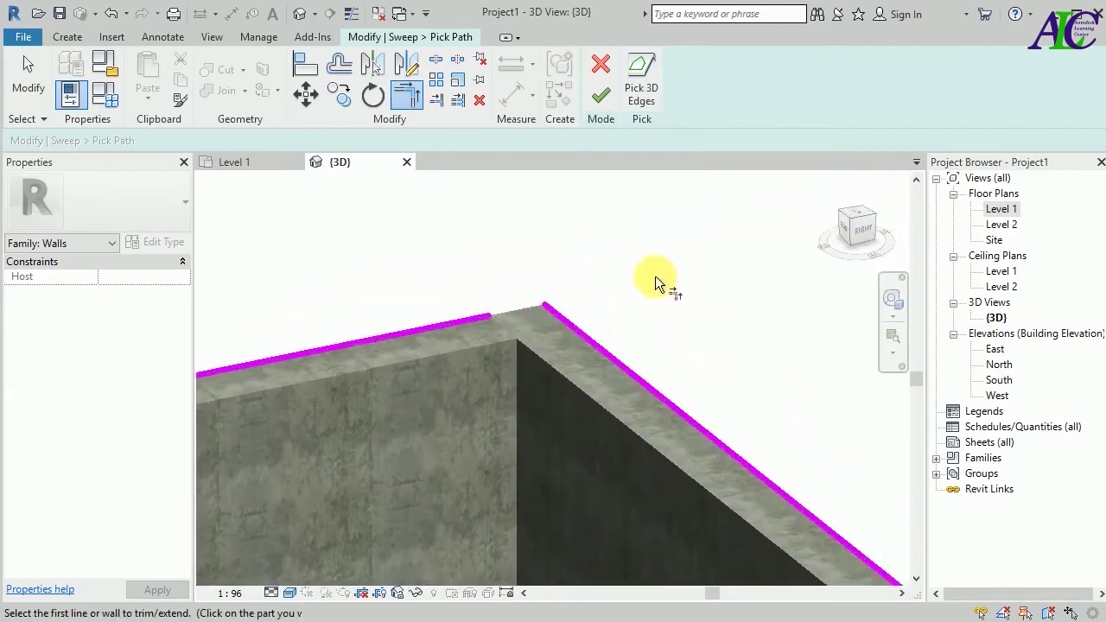
{"action": "left_click", "coordinate": [568, 324]}
{"action": "left_click", "coordinate": [472, 318]}
{"action": "scroll", "coordinate": [478, 221], "scroll_direction": "down", "scroll_amount": 3}
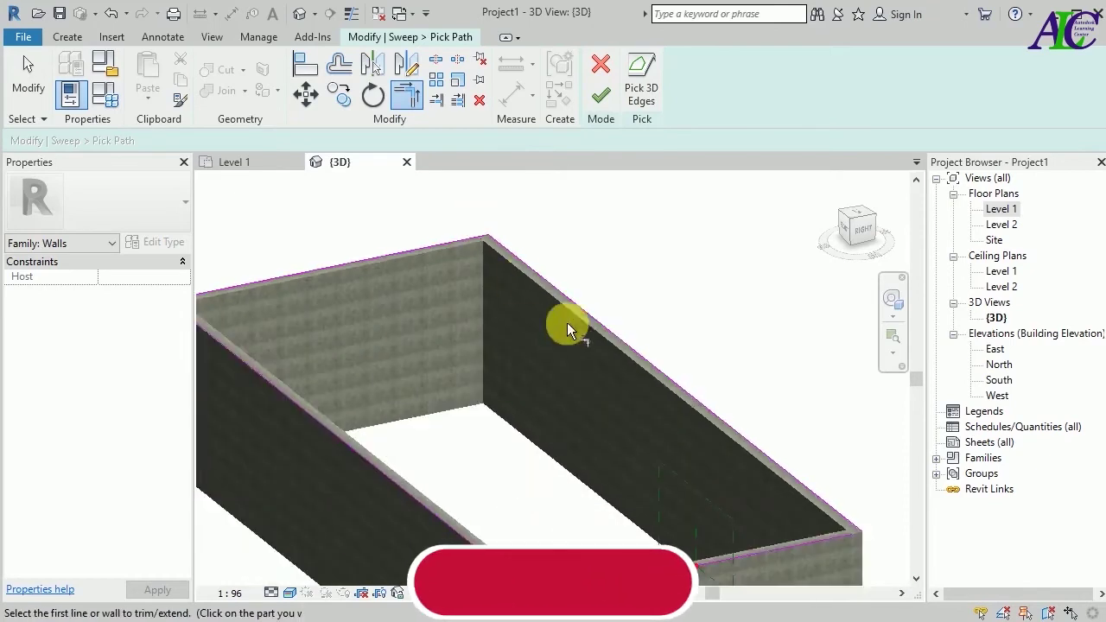
{"action": "scroll", "coordinate": [815, 539], "scroll_direction": "up", "scroll_amount": 2}
{"action": "scroll", "coordinate": [825, 542], "scroll_direction": "up", "scroll_amount": 3}
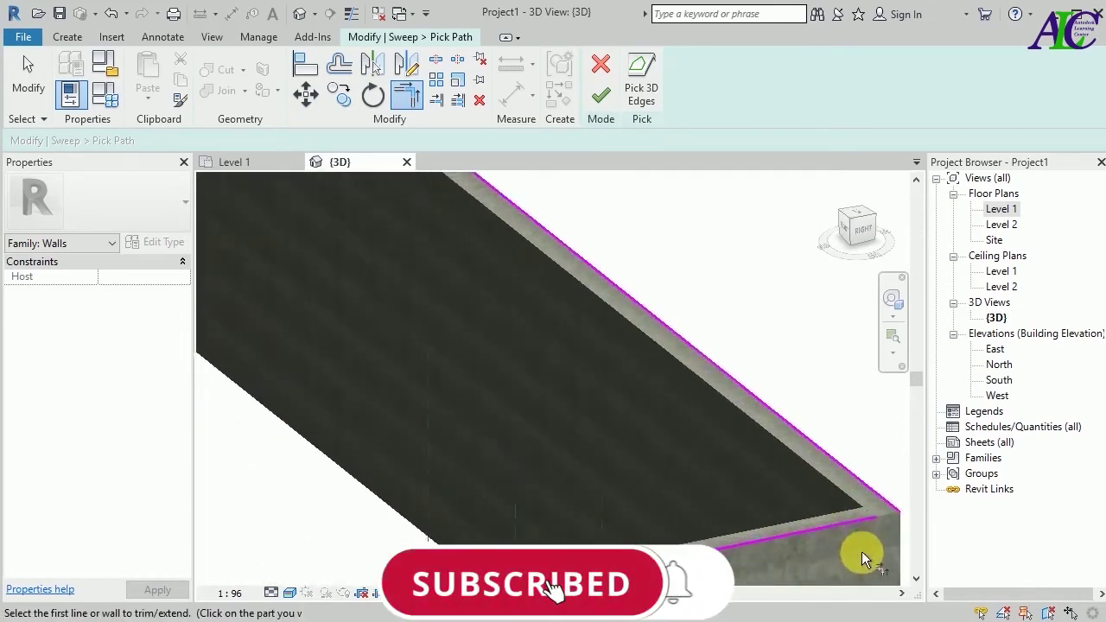
Join the path lines at the remaining corners, including the front-left corner.
{"action": "left_click", "coordinate": [849, 519]}
{"action": "left_click", "coordinate": [857, 468]}
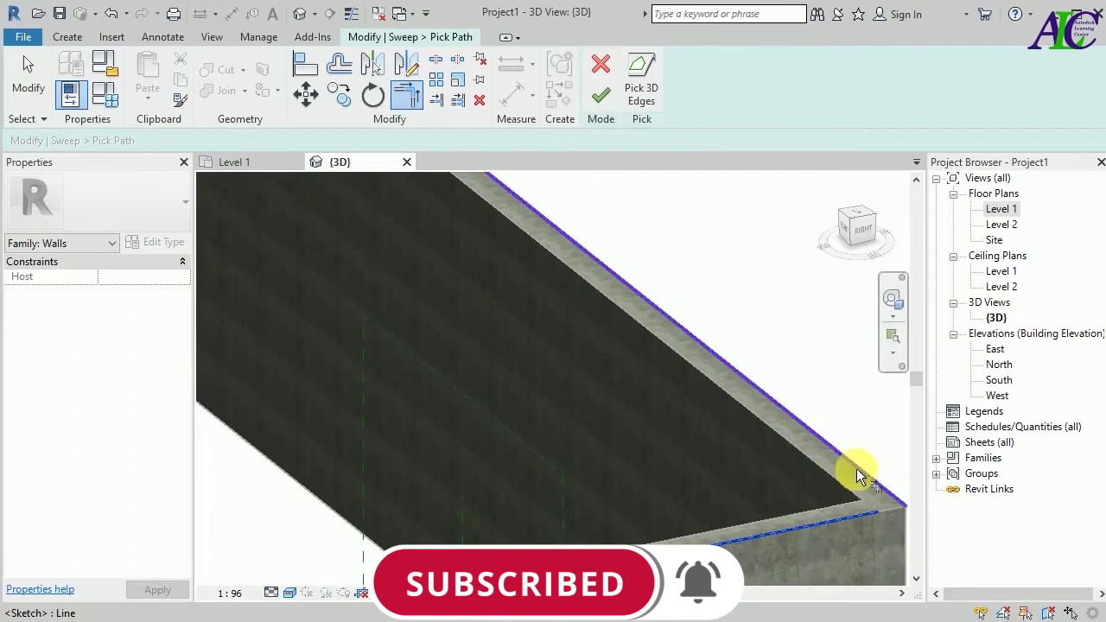
{"action": "scroll", "coordinate": [600, 305], "scroll_direction": "down", "scroll_amount": 2}
{"action": "scroll", "coordinate": [601, 309], "scroll_direction": "down", "scroll_amount": 2}
{"action": "scroll", "coordinate": [305, 444], "scroll_direction": "up", "scroll_amount": 2}
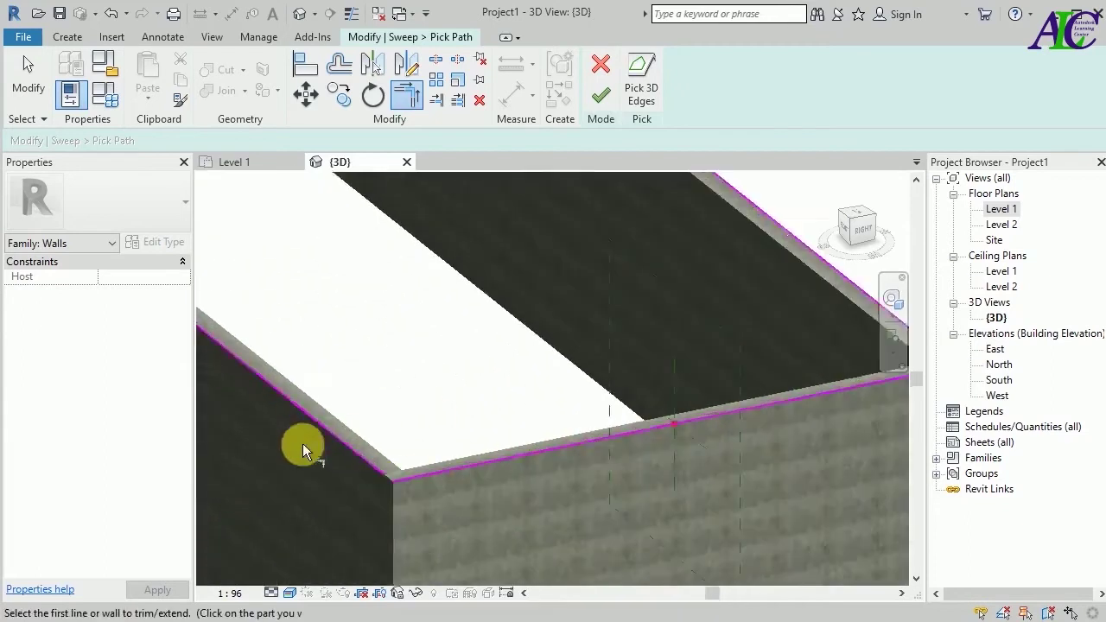
{"action": "scroll", "coordinate": [514, 514], "scroll_direction": "up", "scroll_amount": 2}
{"action": "left_click", "coordinate": [486, 491]}
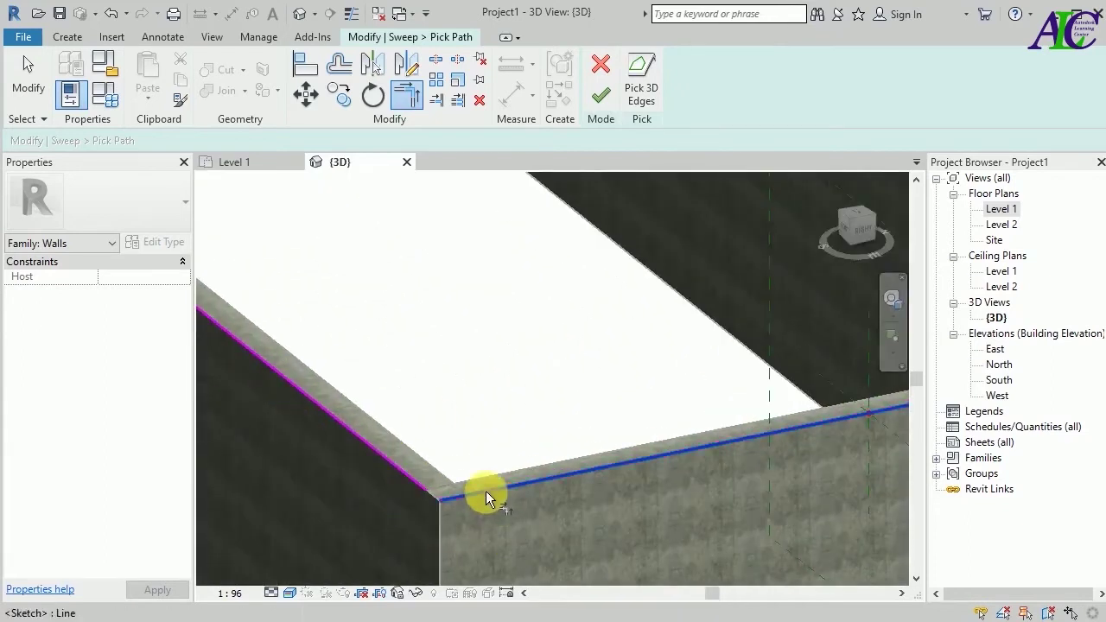
{"action": "left_click", "coordinate": [419, 482]}
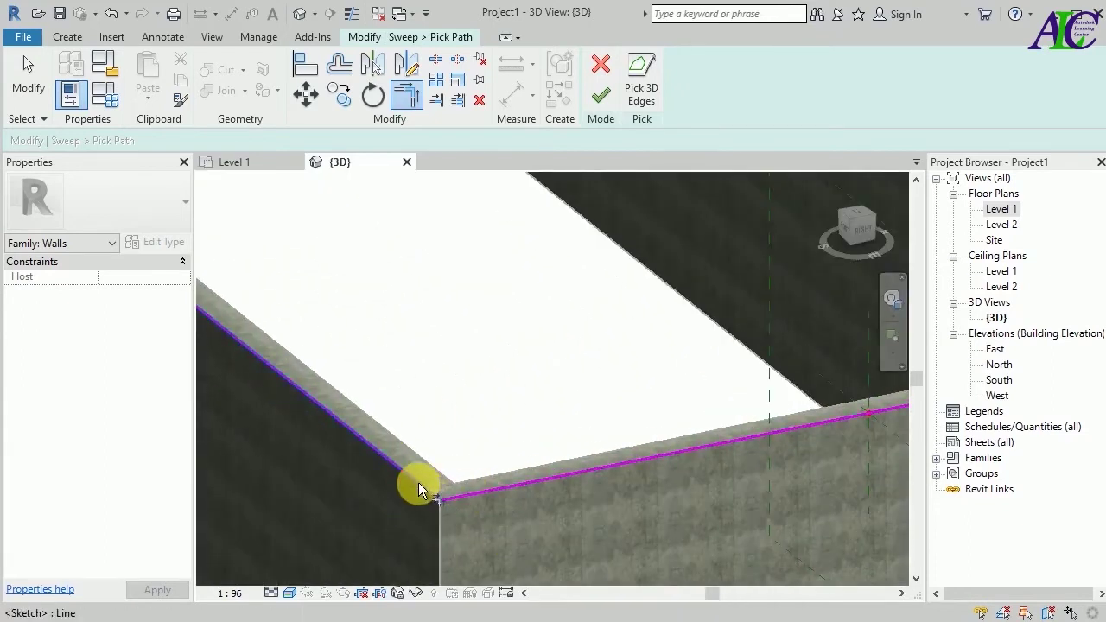
Finish the sweep path and turn the ViewCube until the view faces FRONT.
{"action": "left_click", "coordinate": [600, 93]}
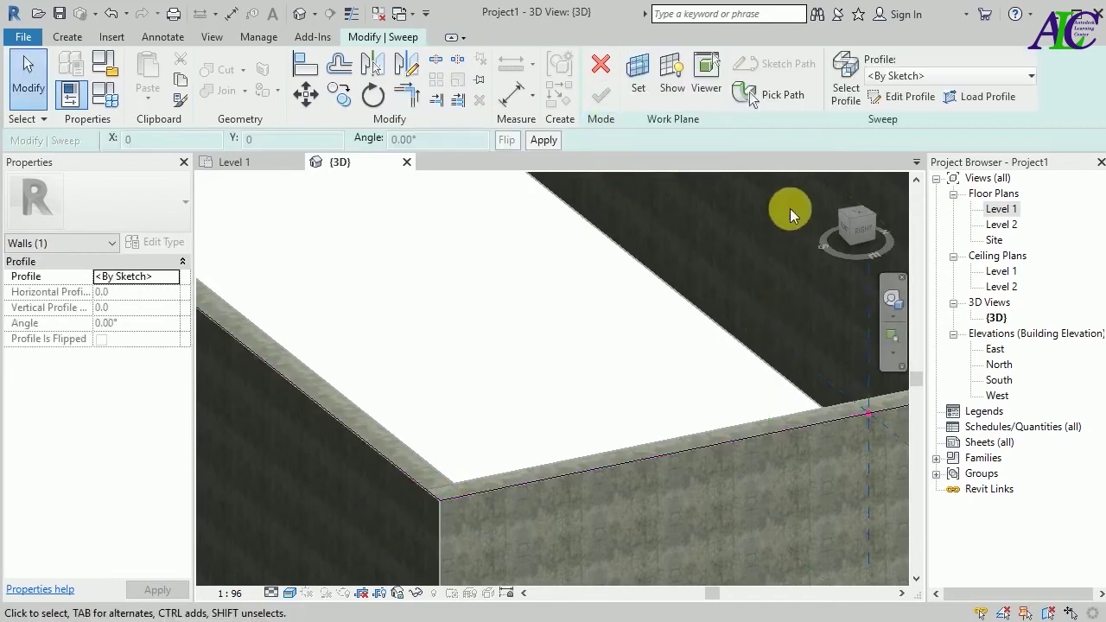
{"action": "left_click", "coordinate": [856, 230]}
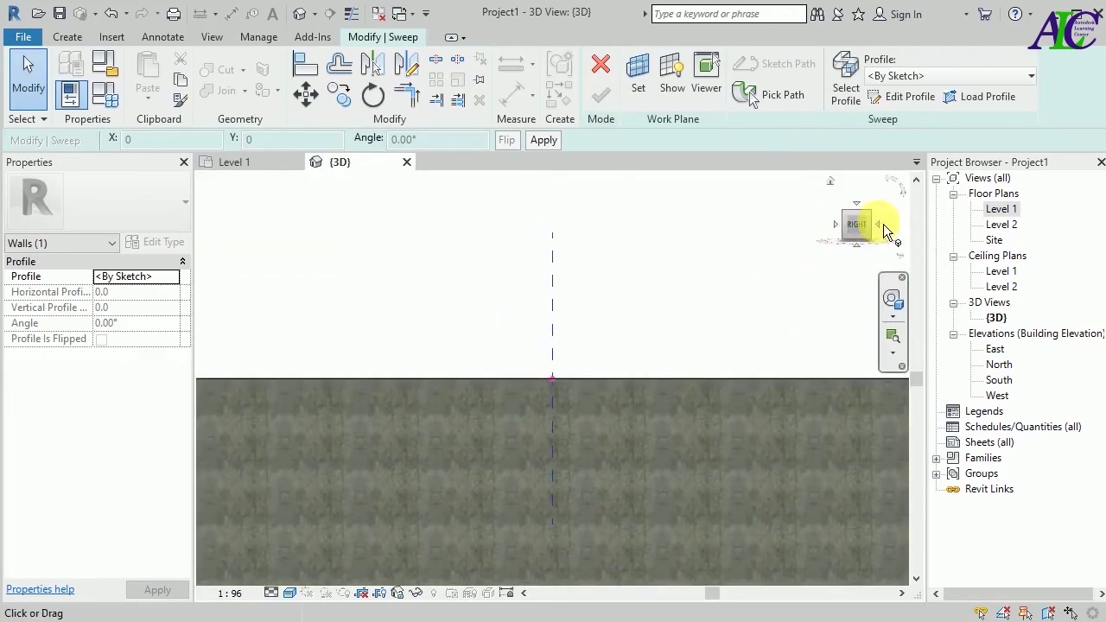
{"action": "left_click", "coordinate": [884, 224]}
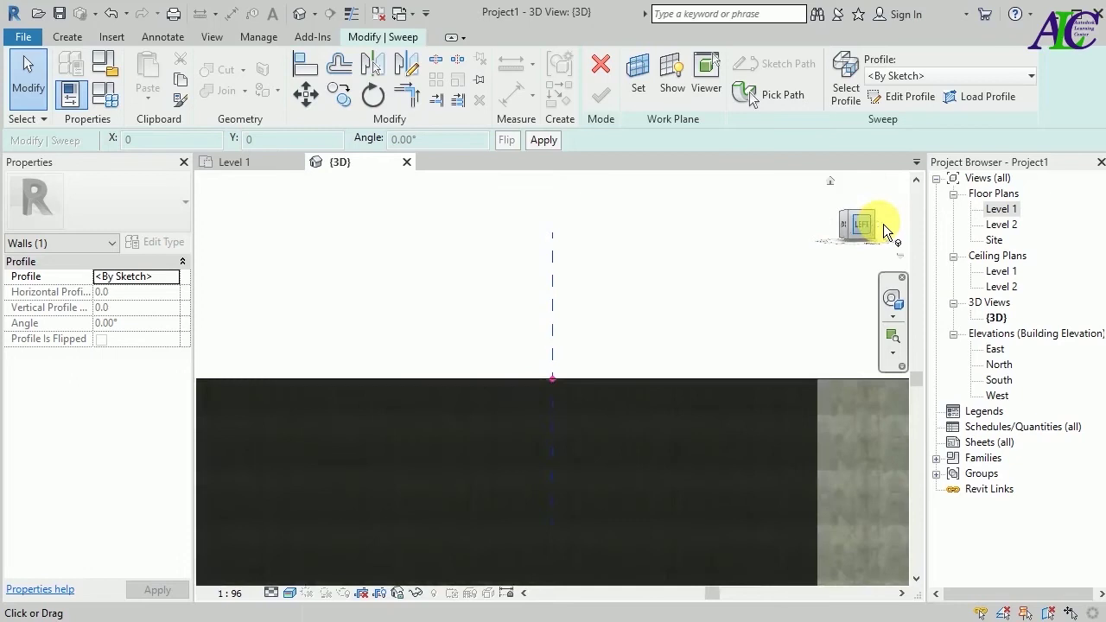
{"action": "left_click", "coordinate": [885, 230]}
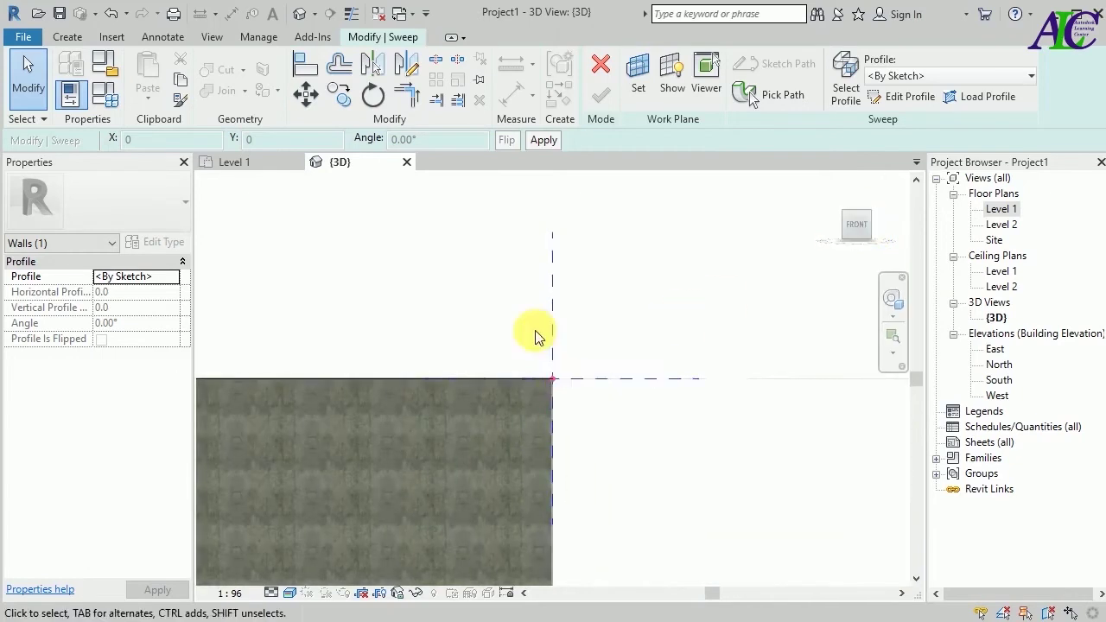
{"action": "scroll", "coordinate": [536, 337], "scroll_direction": "down", "scroll_amount": 2}
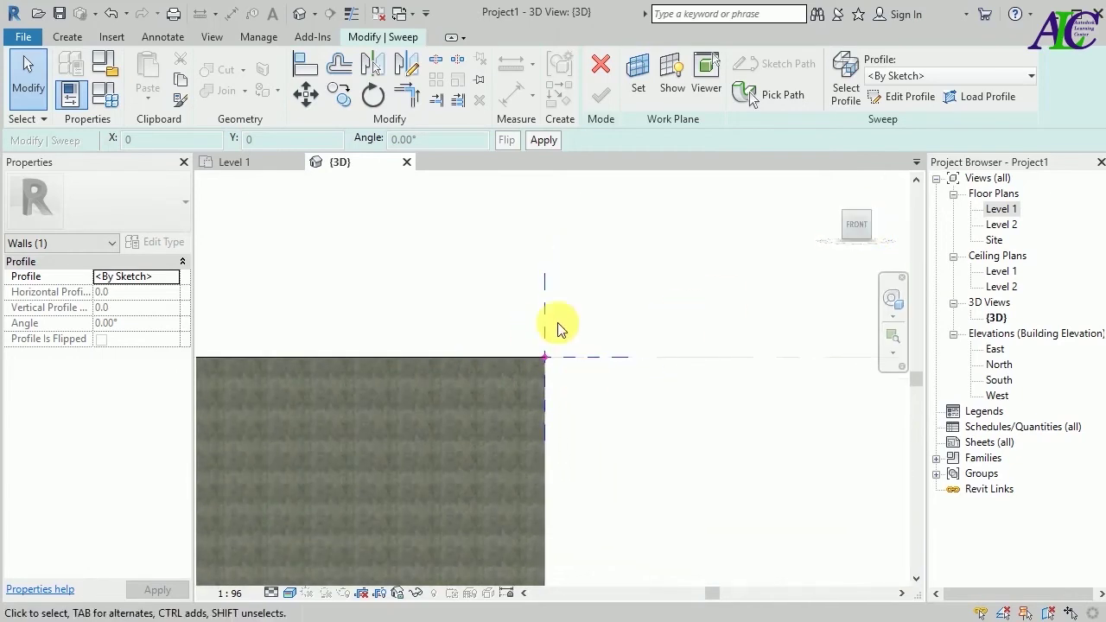
Edit the sweep profile and draw a 400 horizontal line from the wall's top corner.
{"action": "left_click", "coordinate": [907, 100]}
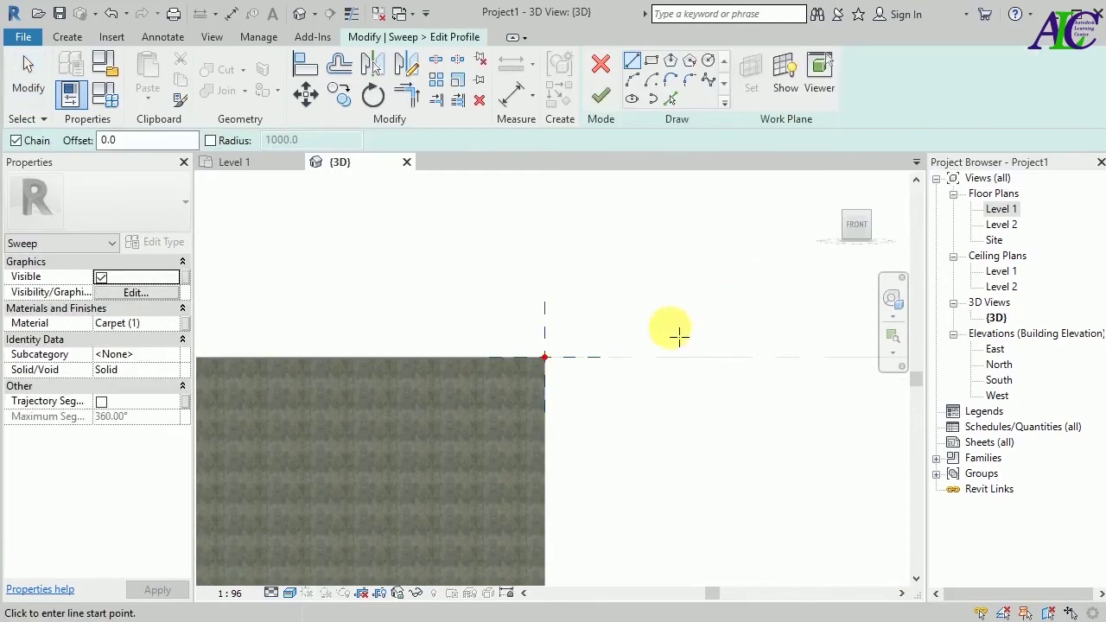
{"action": "scroll", "coordinate": [566, 403], "scroll_direction": "up", "scroll_amount": 3}
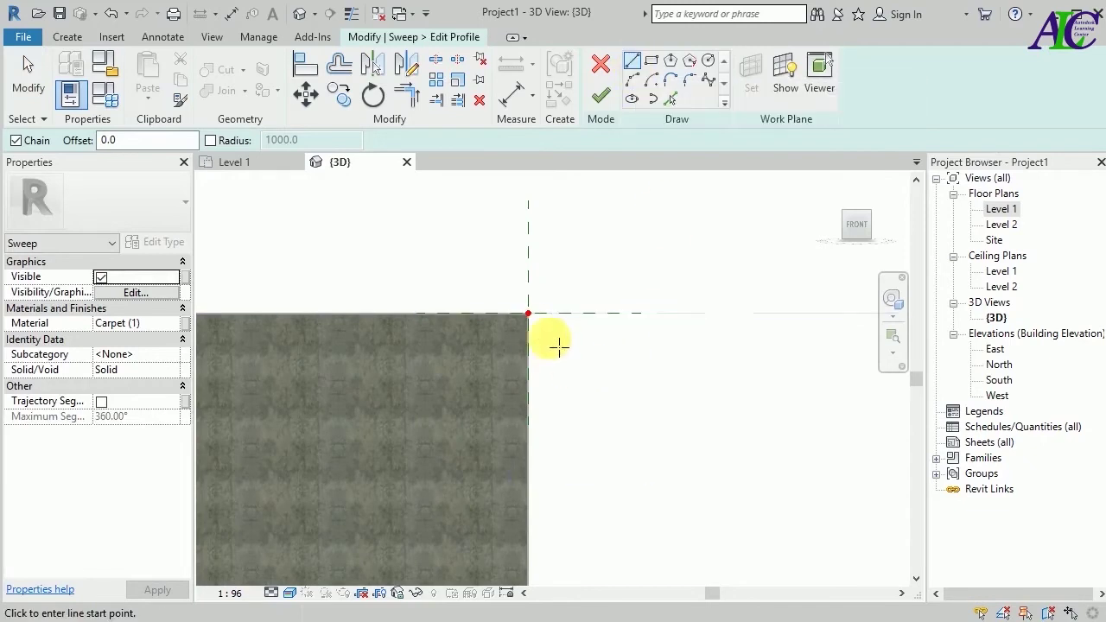
{"action": "left_click", "coordinate": [529, 314]}
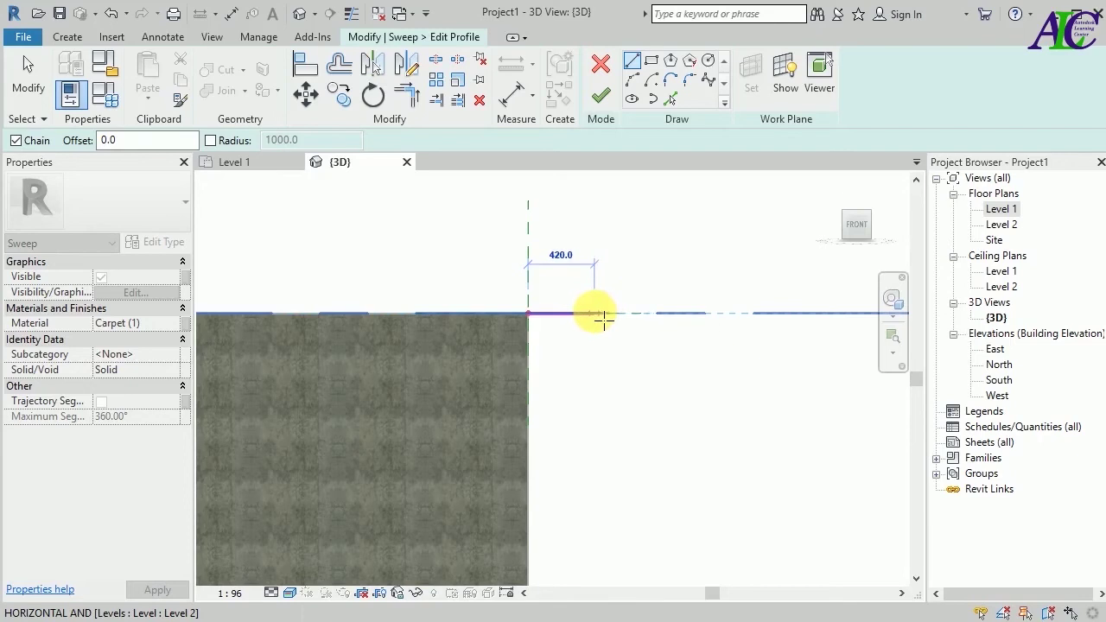
{"action": "left_click", "coordinate": [591, 313]}
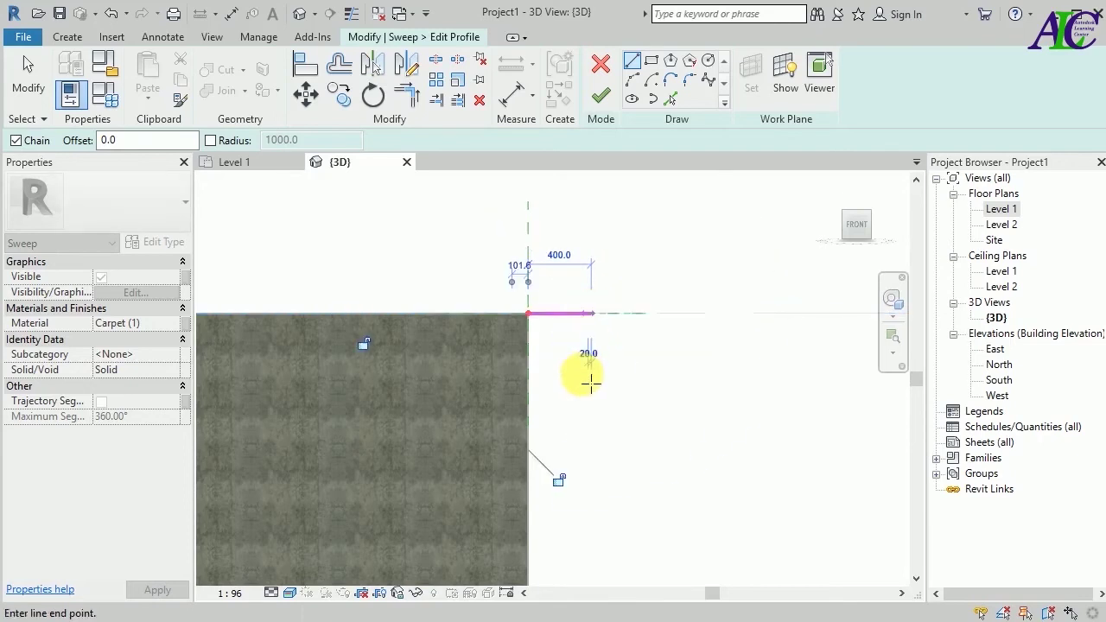
{"action": "scroll", "coordinate": [592, 378], "scroll_direction": "up", "scroll_amount": 3}
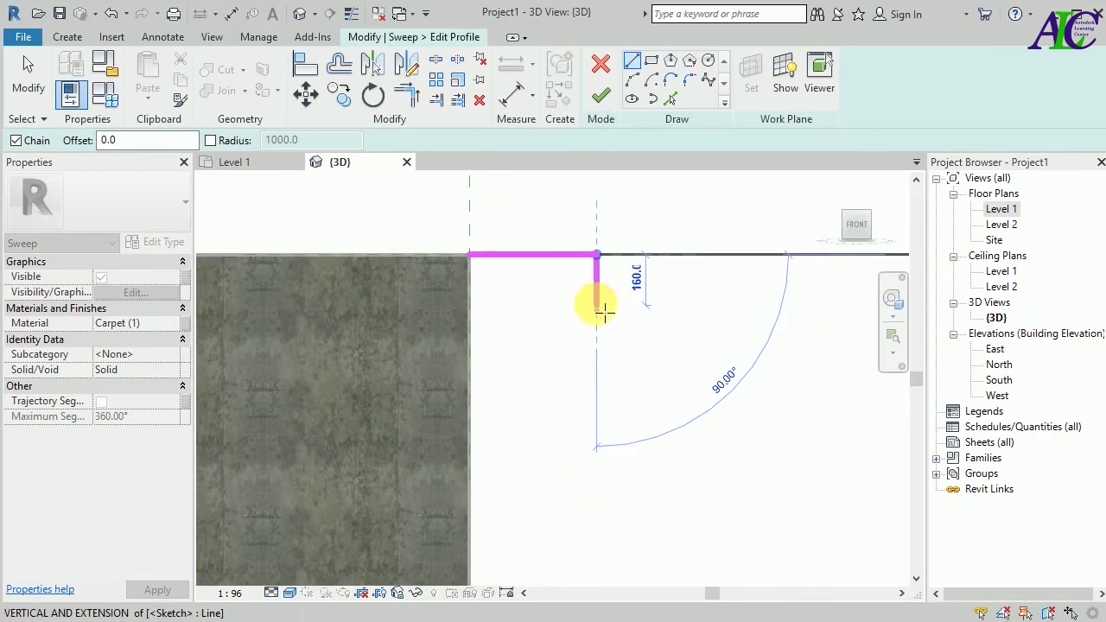
Draw a vertical profile line down the wall face from the horizontal line's left end.
{"action": "key", "text": "Escape"}
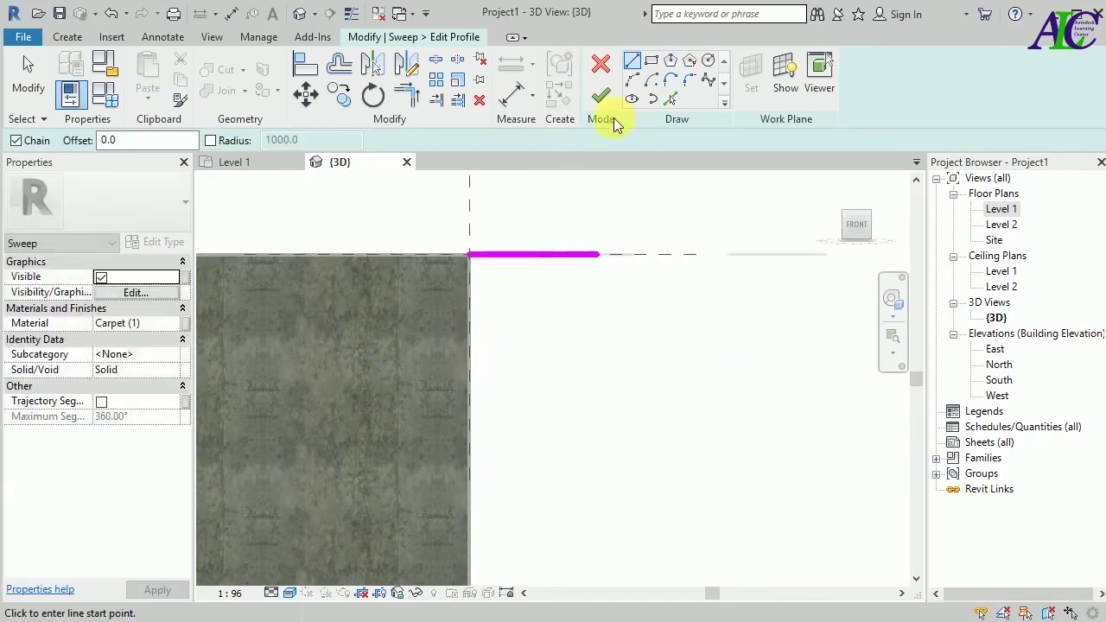
{"action": "left_click", "coordinate": [467, 255]}
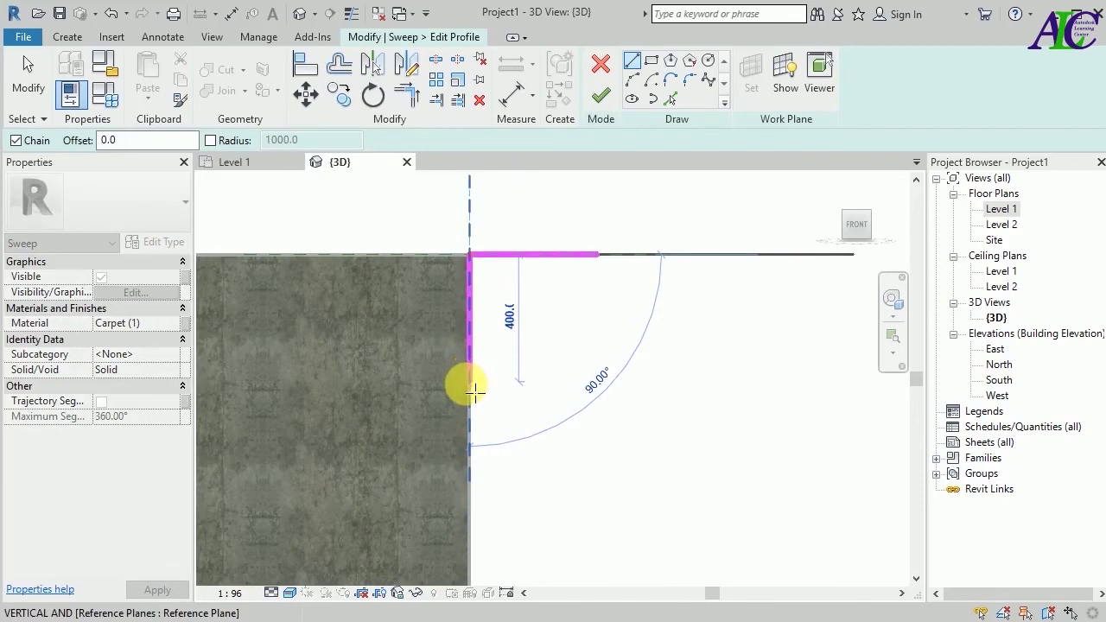
{"action": "left_click", "coordinate": [475, 392]}
{"action": "key", "text": "Escape"}
{"action": "key", "text": "Escape"}
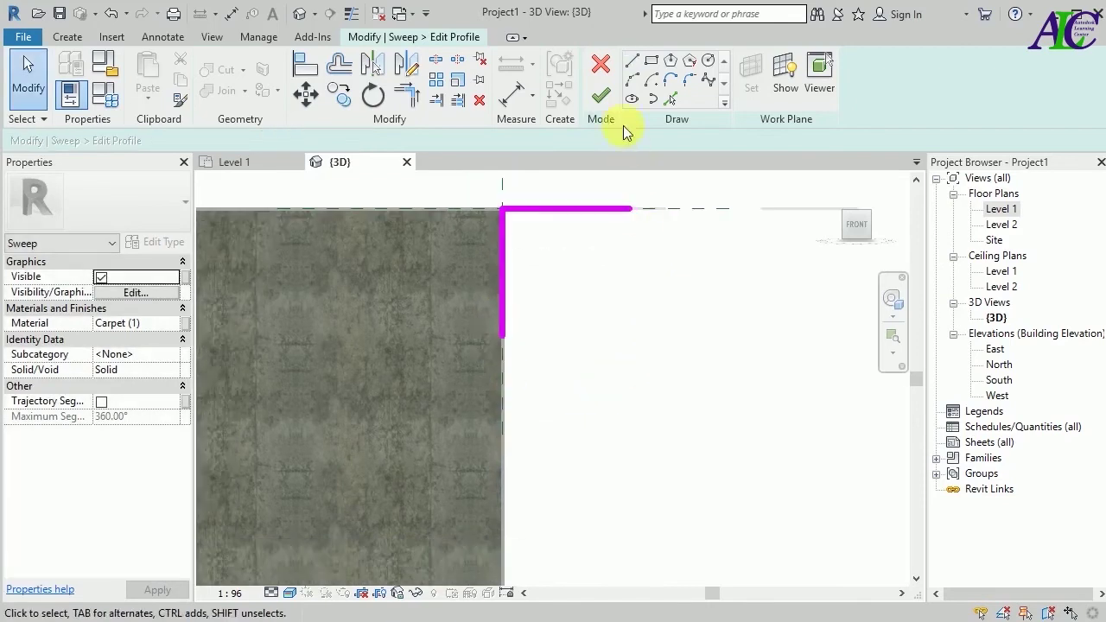
Draw the lower steps stepping out and up from the vertical line's bottom, with 60-long treads.
{"action": "left_click", "coordinate": [632, 66]}
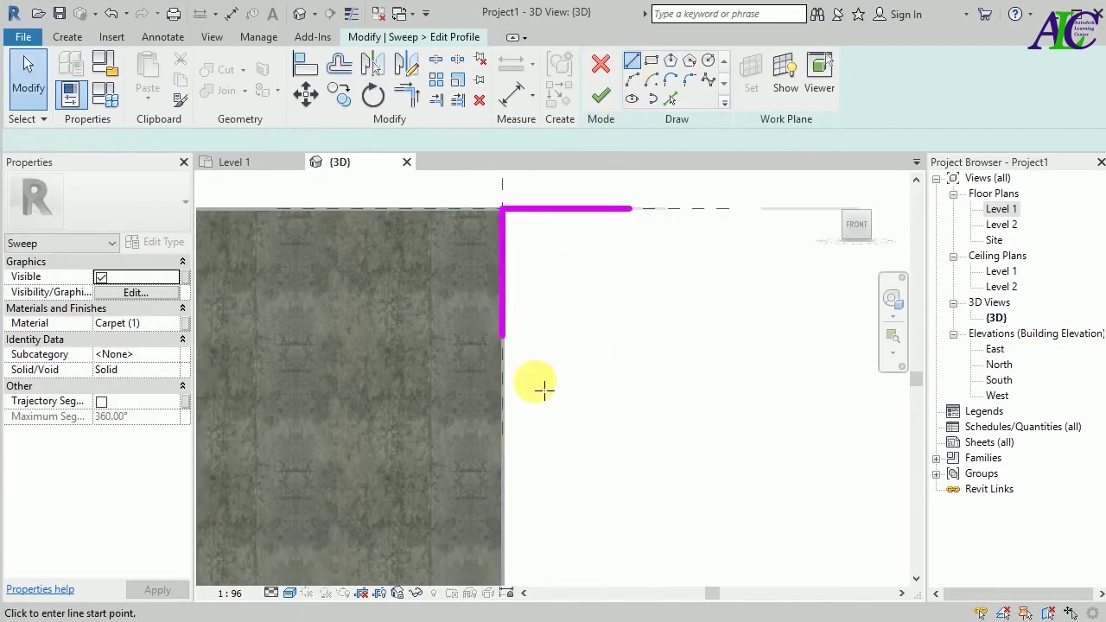
{"action": "left_click", "coordinate": [509, 342]}
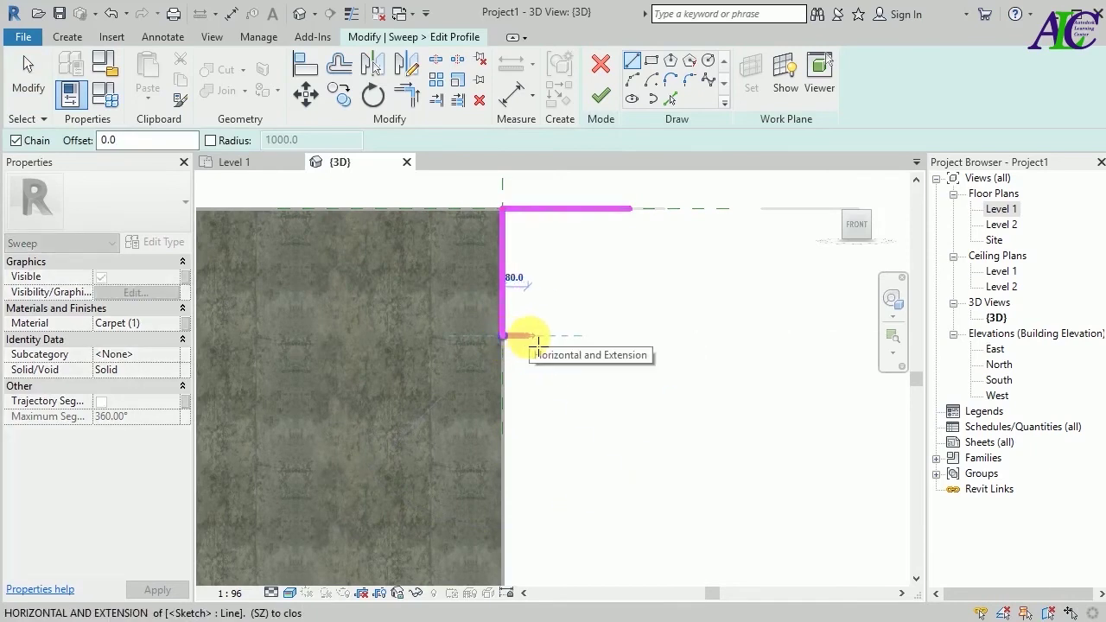
{"action": "scroll", "coordinate": [538, 345], "scroll_direction": "up", "scroll_amount": 2}
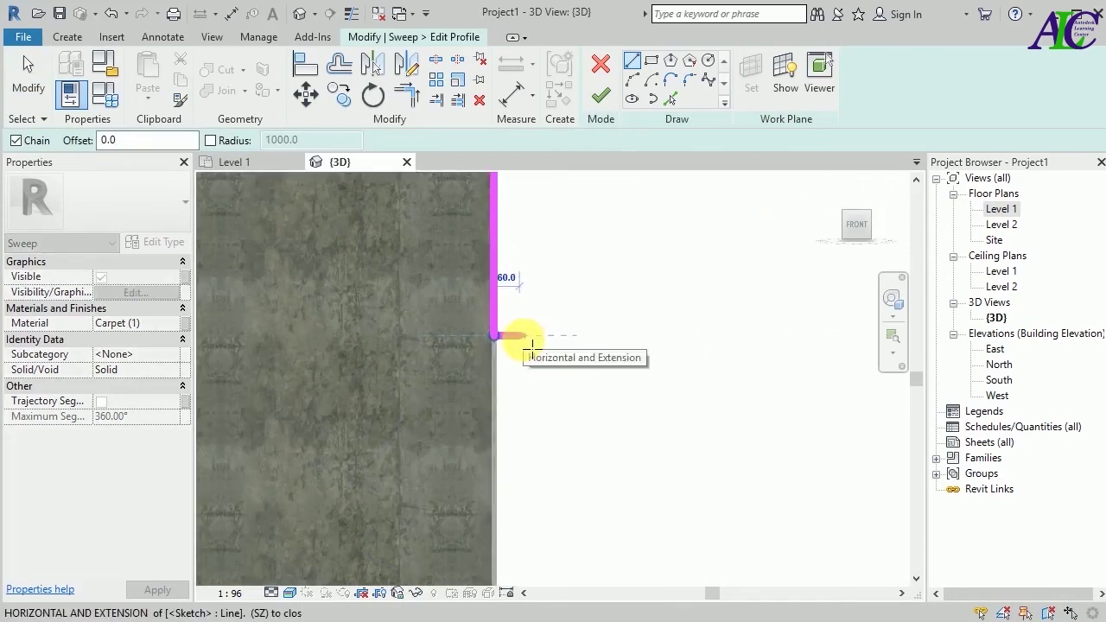
{"action": "left_click", "coordinate": [523, 338]}
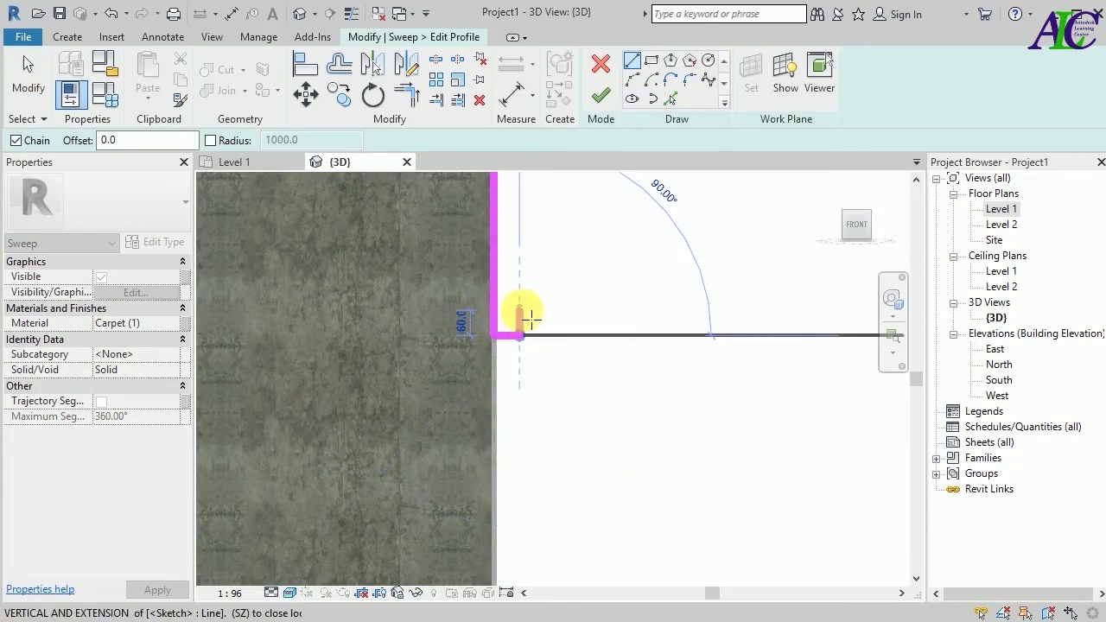
{"action": "left_click", "coordinate": [525, 313]}
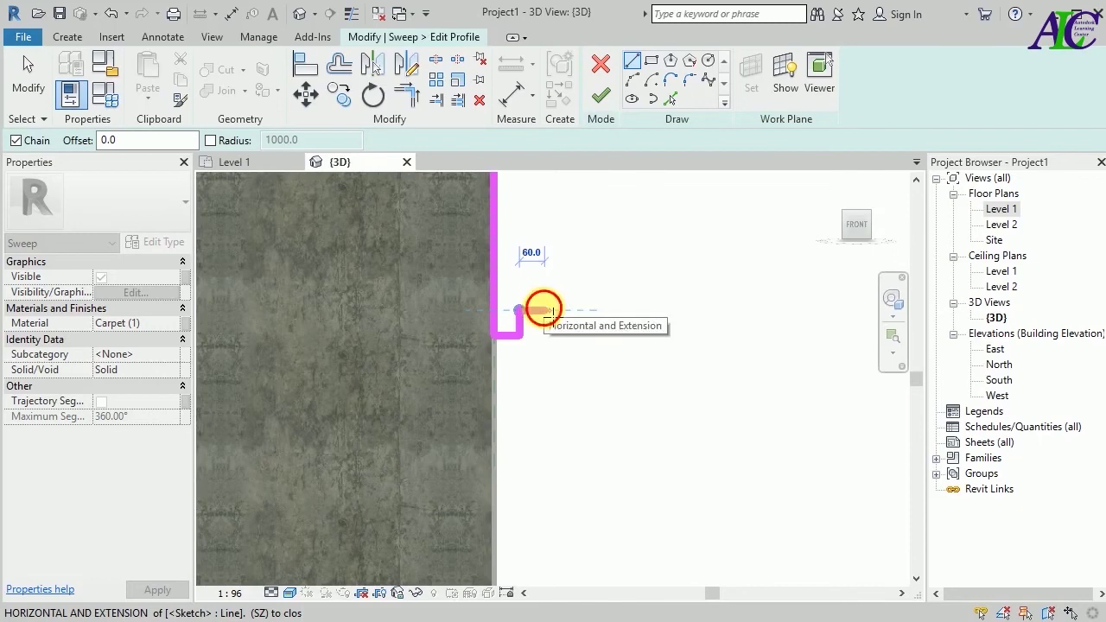
{"action": "left_click", "coordinate": [542, 309]}
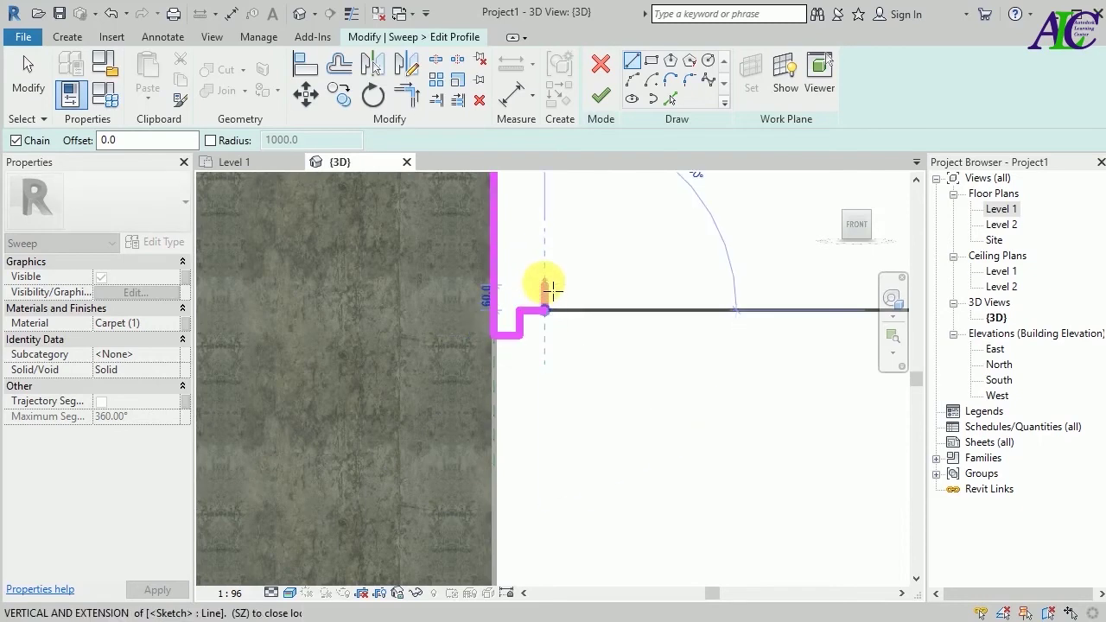
{"action": "left_click", "coordinate": [546, 285]}
{"action": "left_click", "coordinate": [581, 286]}
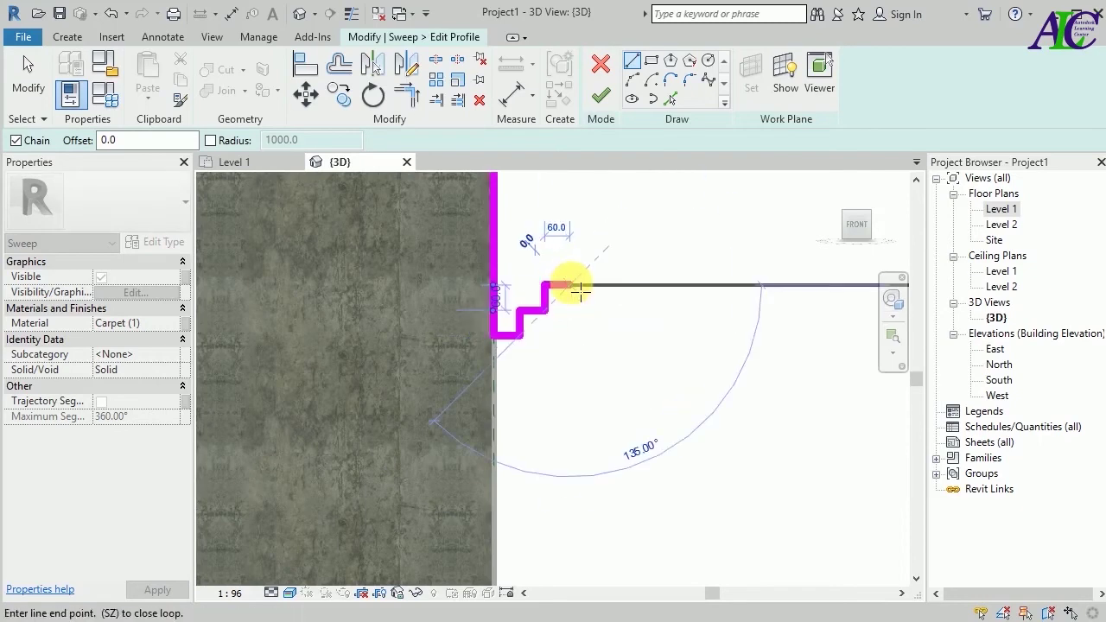
{"action": "key", "text": "Escape"}
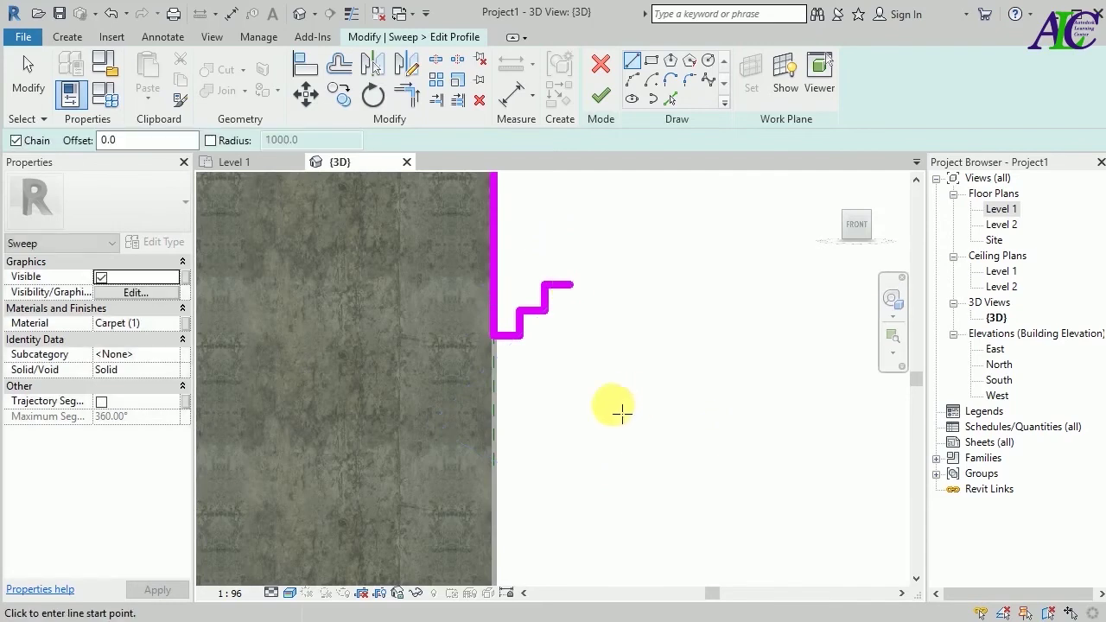
Draw the upper steps dropping and stepping inward below the top line's outer end.
{"action": "scroll", "coordinate": [609, 392], "scroll_direction": "down", "scroll_amount": 2}
{"action": "scroll", "coordinate": [629, 241], "scroll_direction": "up", "scroll_amount": 2}
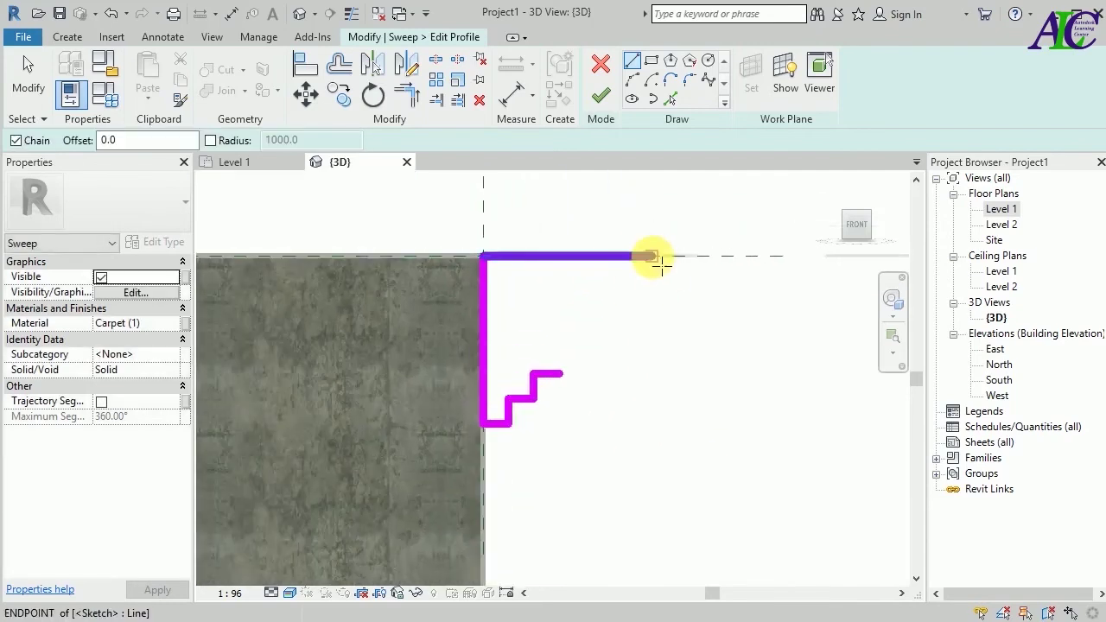
{"action": "left_click", "coordinate": [657, 259]}
{"action": "left_click", "coordinate": [654, 281]}
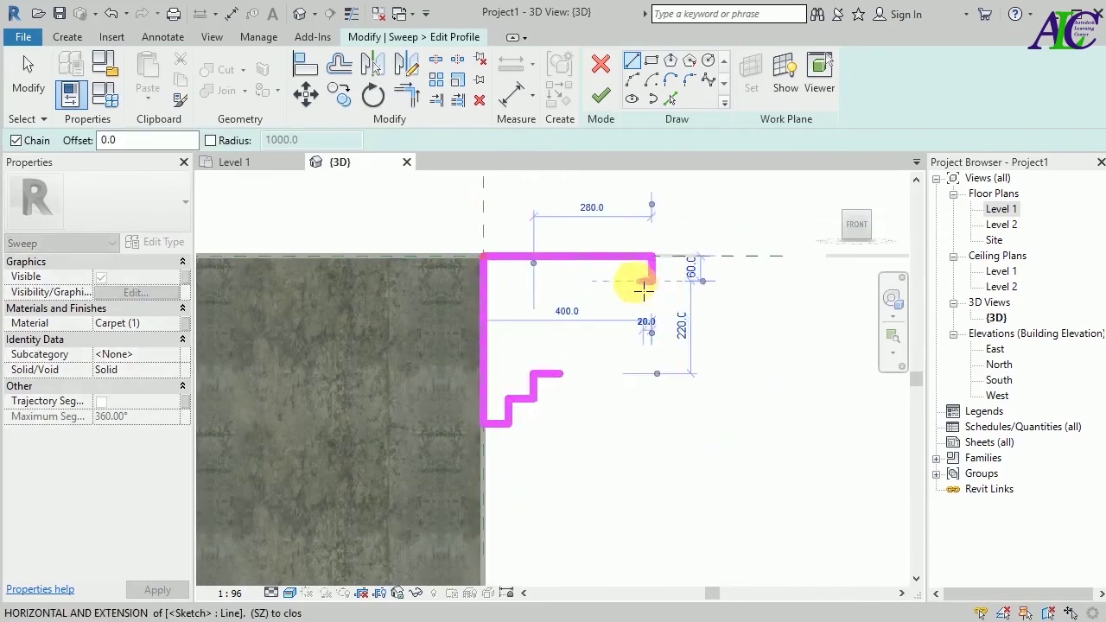
{"action": "left_click", "coordinate": [626, 280]}
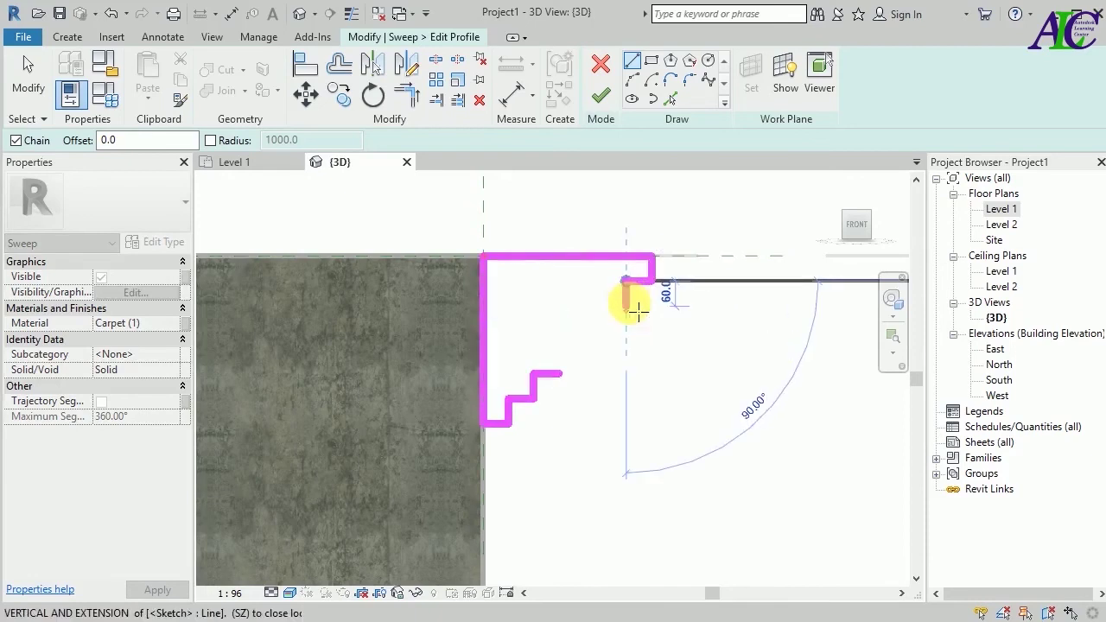
{"action": "left_click", "coordinate": [627, 306]}
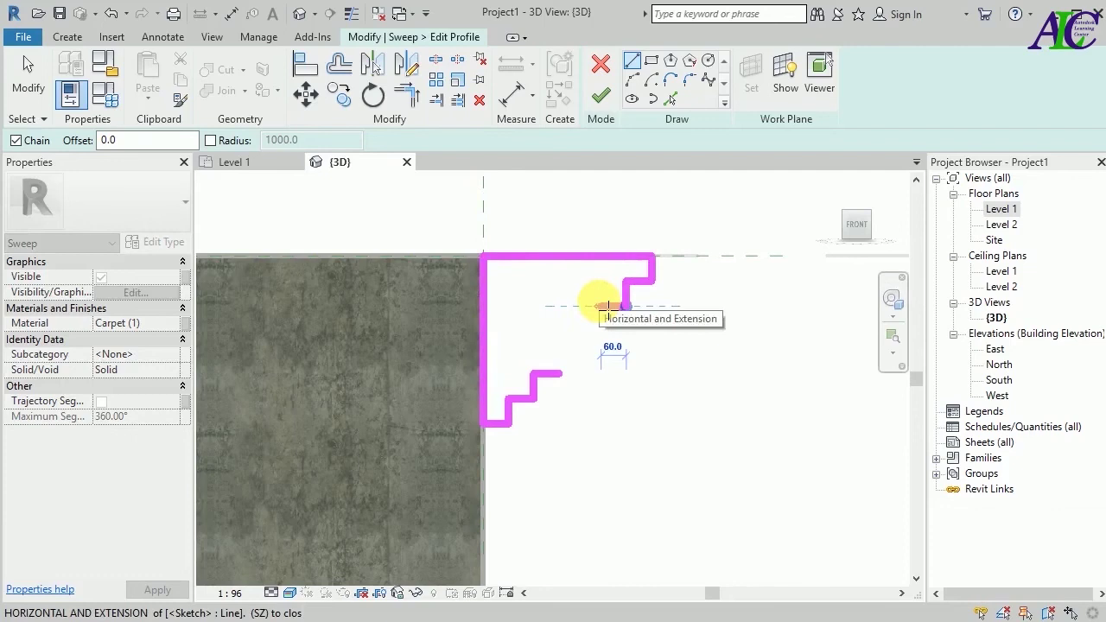
{"action": "left_click", "coordinate": [600, 305]}
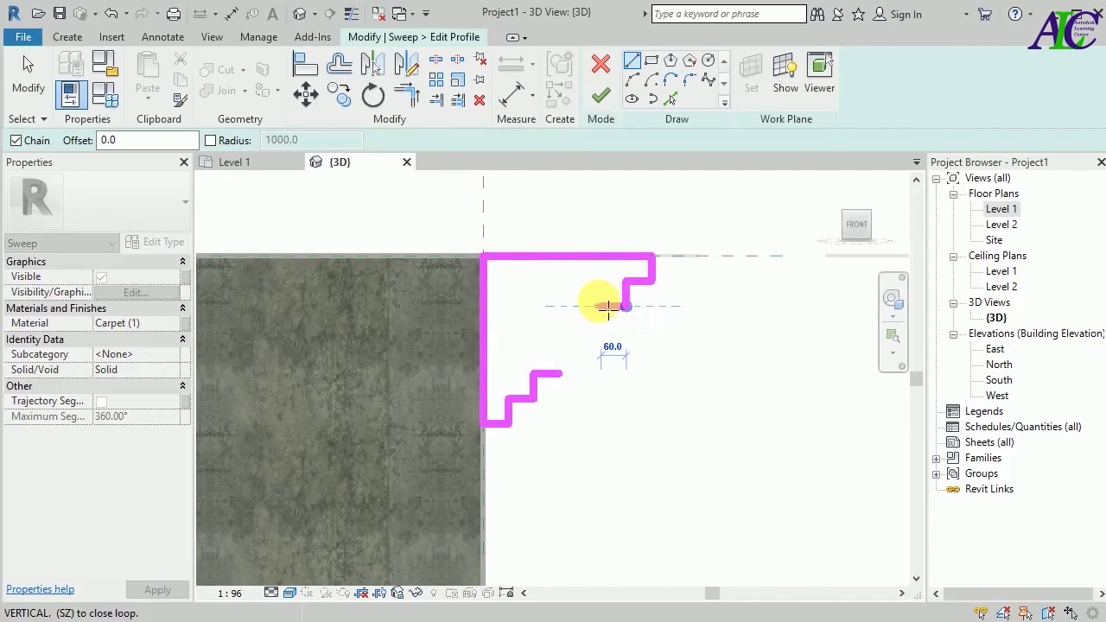
Try a Start-End-Radius arc toward the lower step, then cancel it.
{"action": "left_click", "coordinate": [631, 79]}
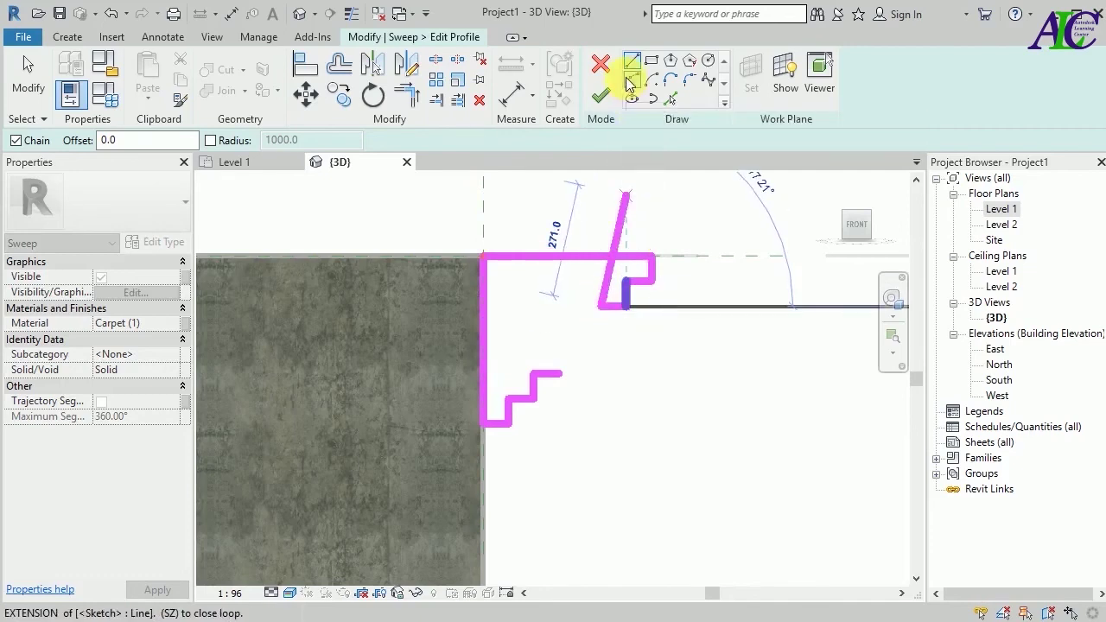
{"action": "left_click", "coordinate": [570, 377]}
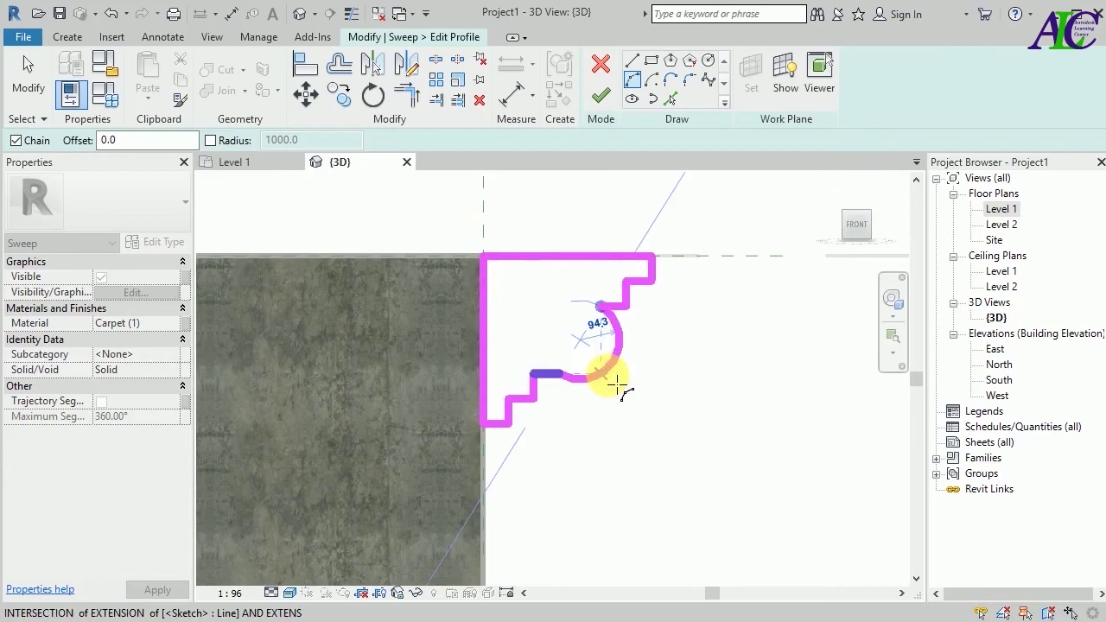
{"action": "key", "text": "Escape"}
Draw a short vertical drop below the upper steps' inner end.
{"action": "left_click", "coordinate": [625, 291]}
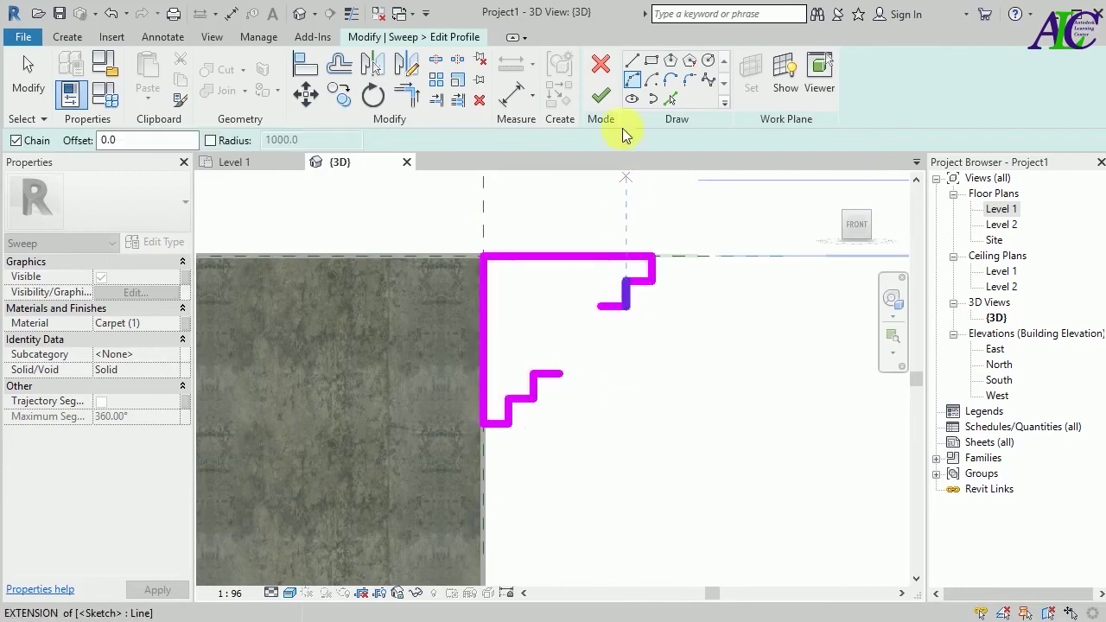
{"action": "left_click", "coordinate": [632, 65]}
{"action": "left_click", "coordinate": [600, 308]}
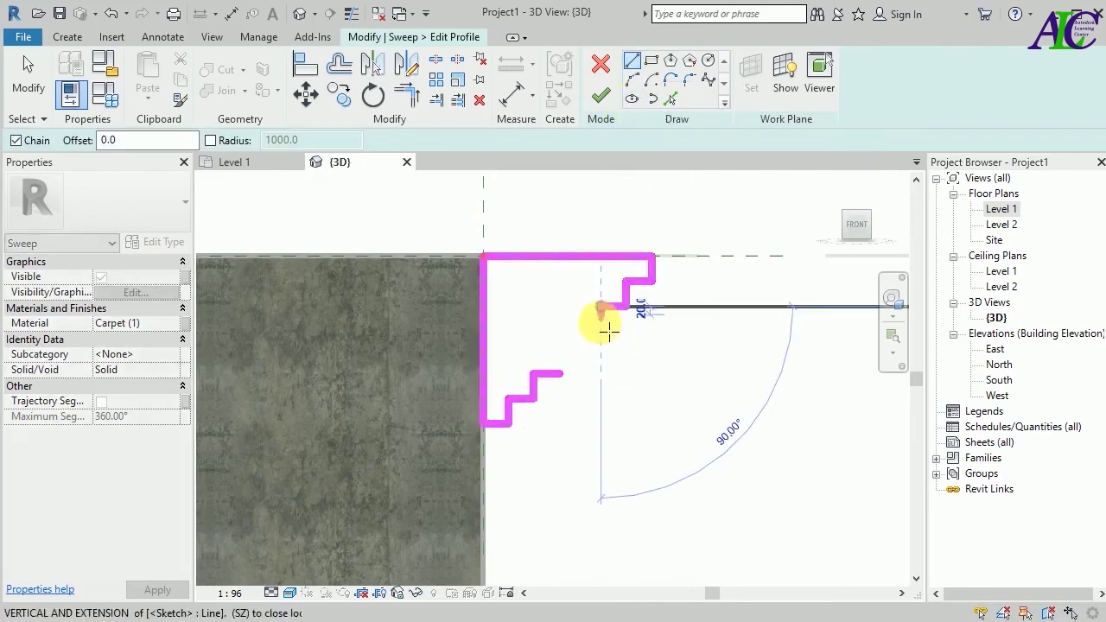
{"action": "left_click", "coordinate": [602, 332]}
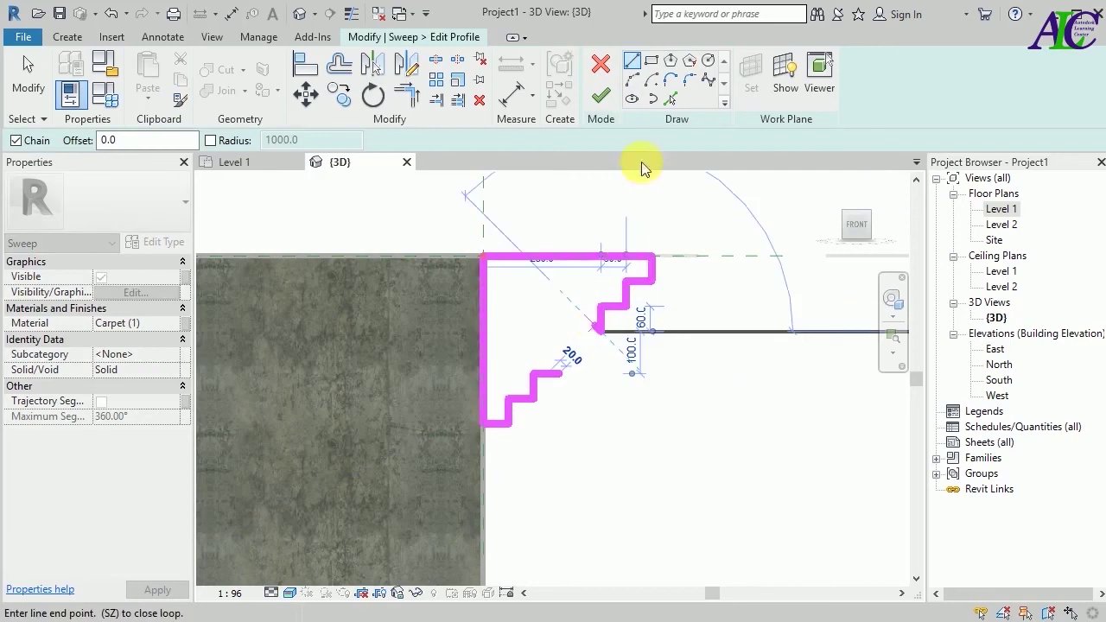
Draw the curved cove arc joining the upper steps to the lower steps.
{"action": "left_click", "coordinate": [630, 80]}
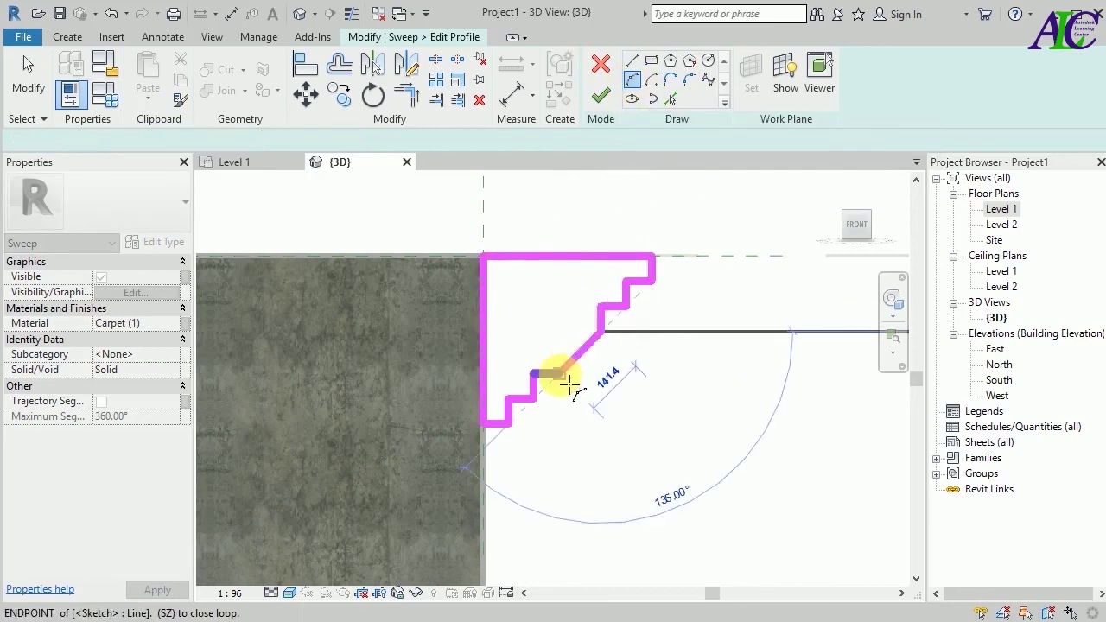
{"action": "left_click", "coordinate": [570, 373]}
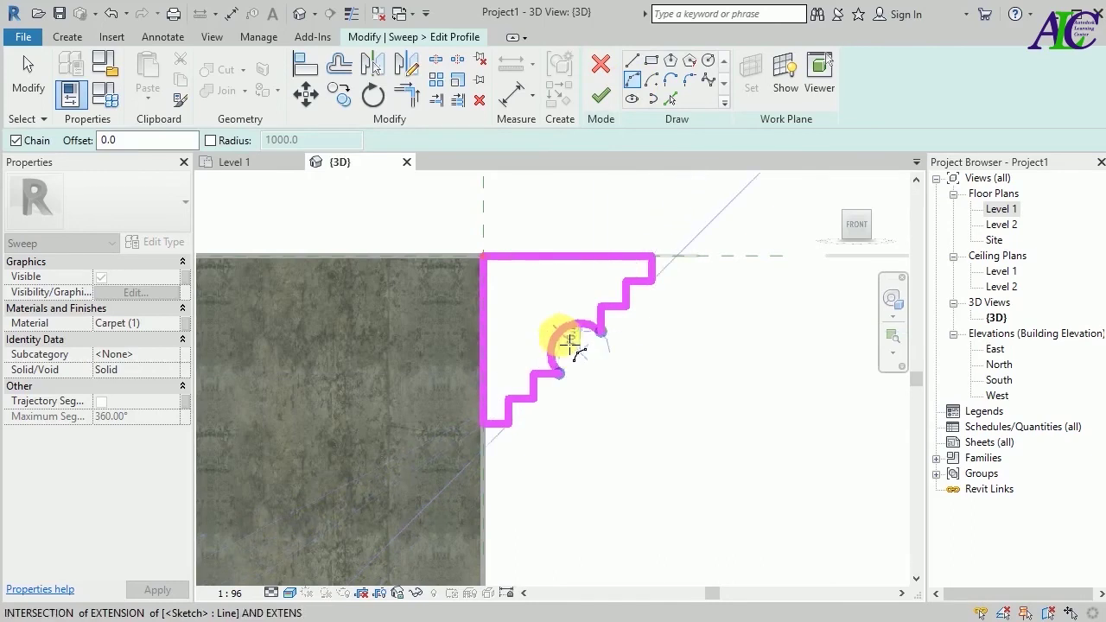
{"action": "left_click", "coordinate": [568, 344]}
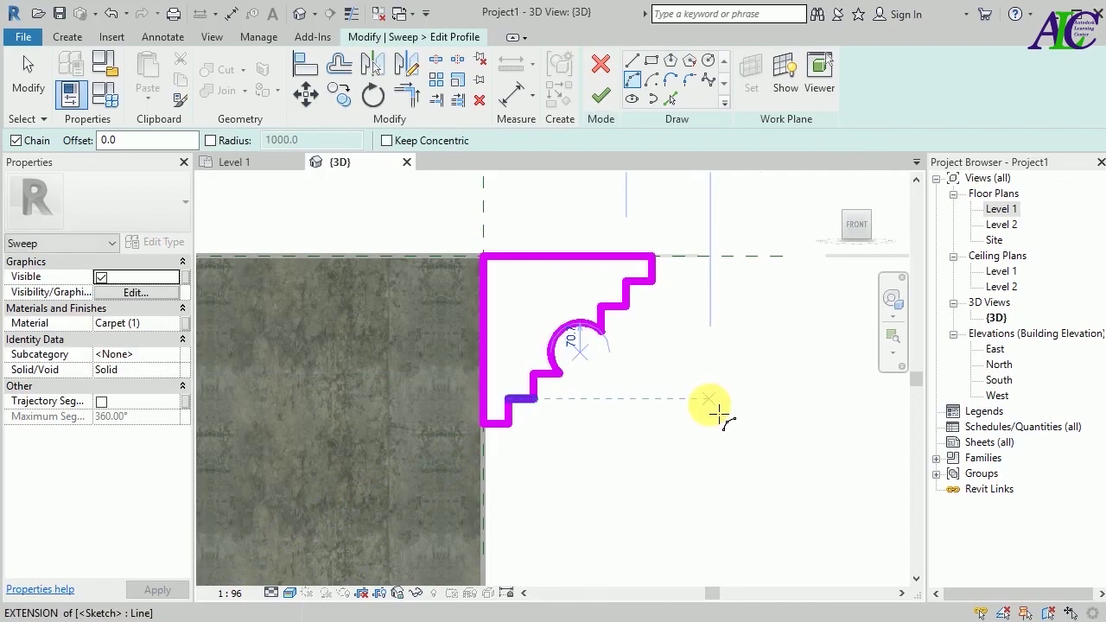
{"action": "key", "text": "Escape"}
{"action": "key", "text": "Escape"}
{"action": "scroll", "coordinate": [709, 405], "scroll_direction": "down", "scroll_amount": 2}
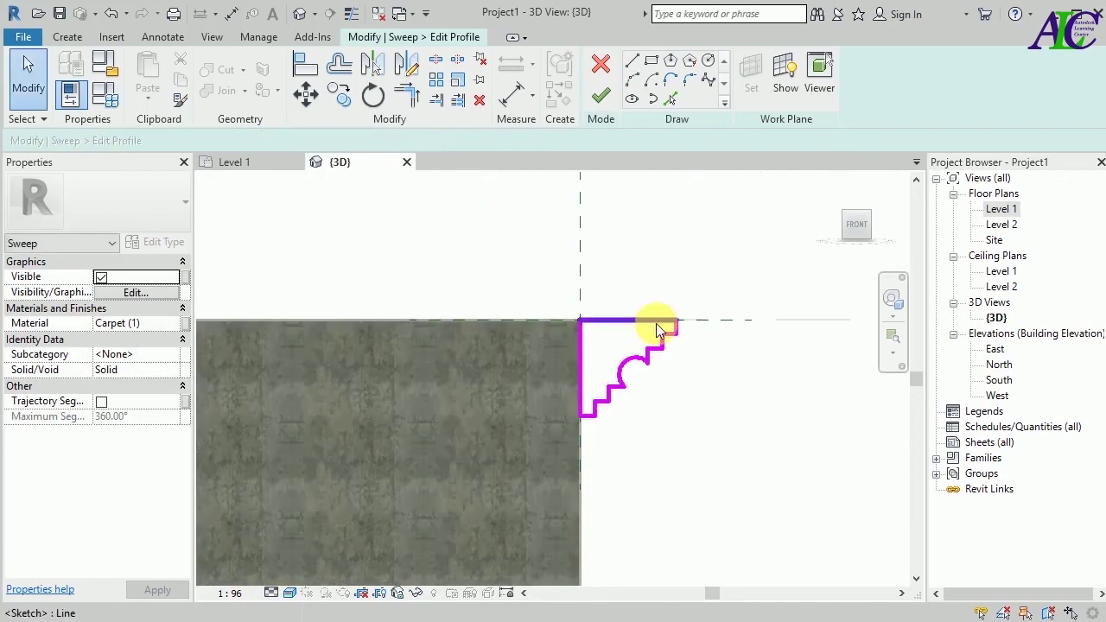
{"action": "scroll", "coordinate": [577, 294], "scroll_direction": "down", "scroll_amount": 1}
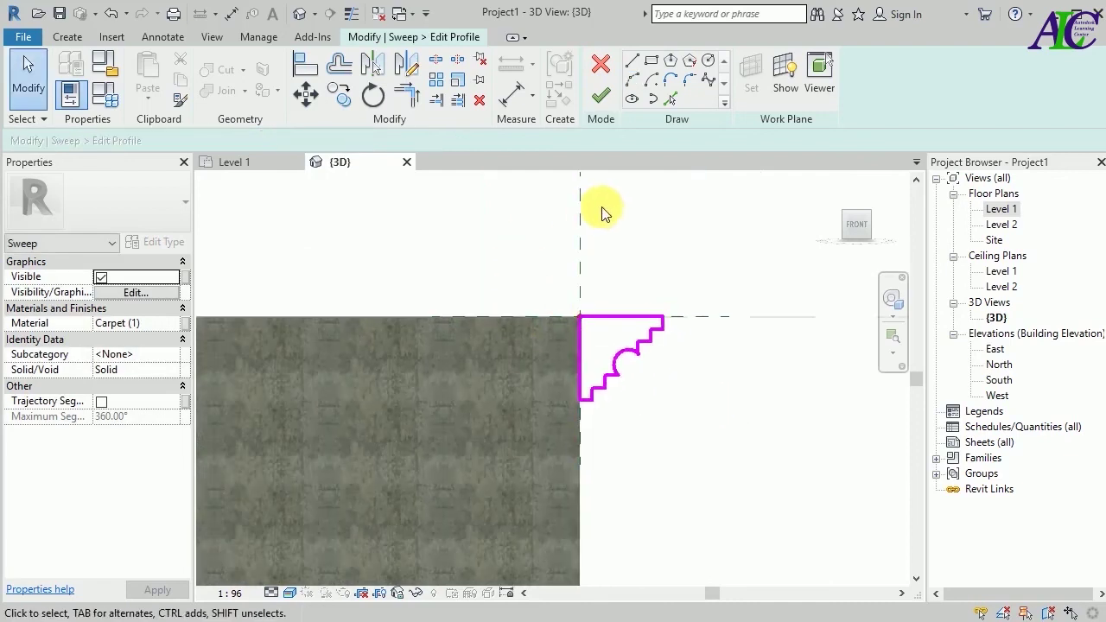
Finish the stepped fascia profile and complete the sweep along the wall tops.
{"action": "left_click", "coordinate": [598, 98]}
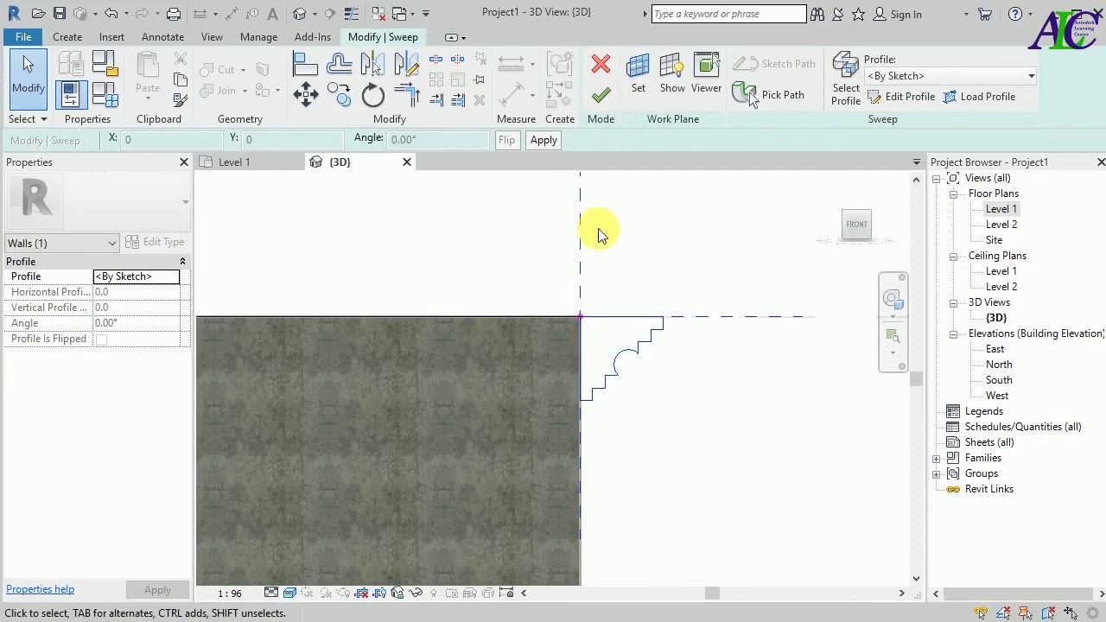
{"action": "left_click", "coordinate": [598, 99]}
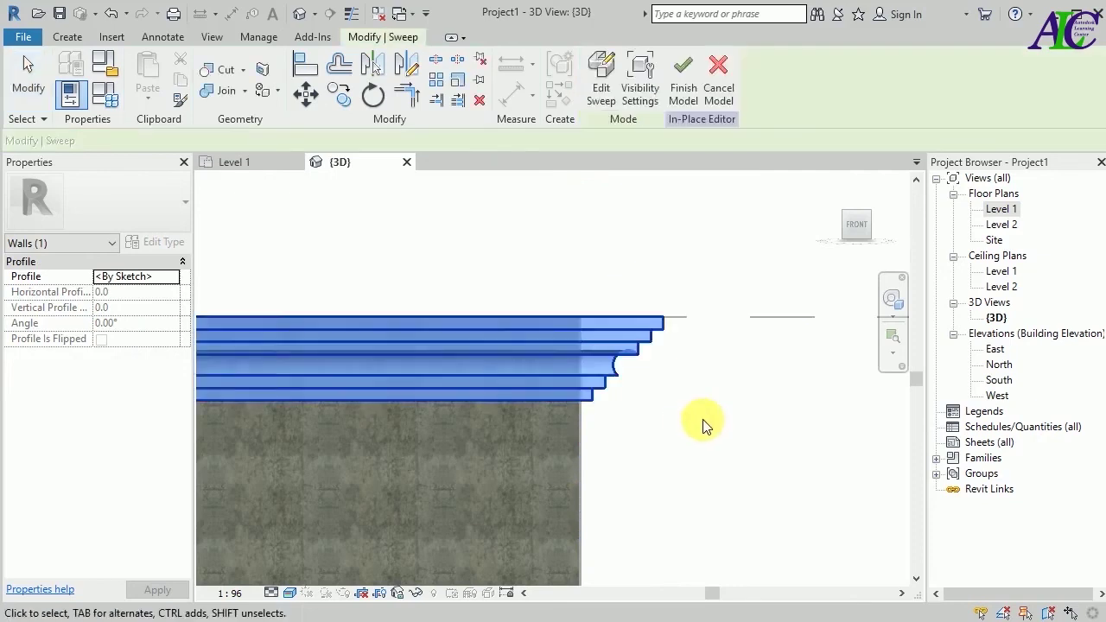
{"action": "left_click", "coordinate": [764, 447]}
Check the new fascia sweep, then finish the in-place Walls 1 model.
{"action": "scroll", "coordinate": [684, 424], "scroll_direction": "up", "scroll_amount": 3}
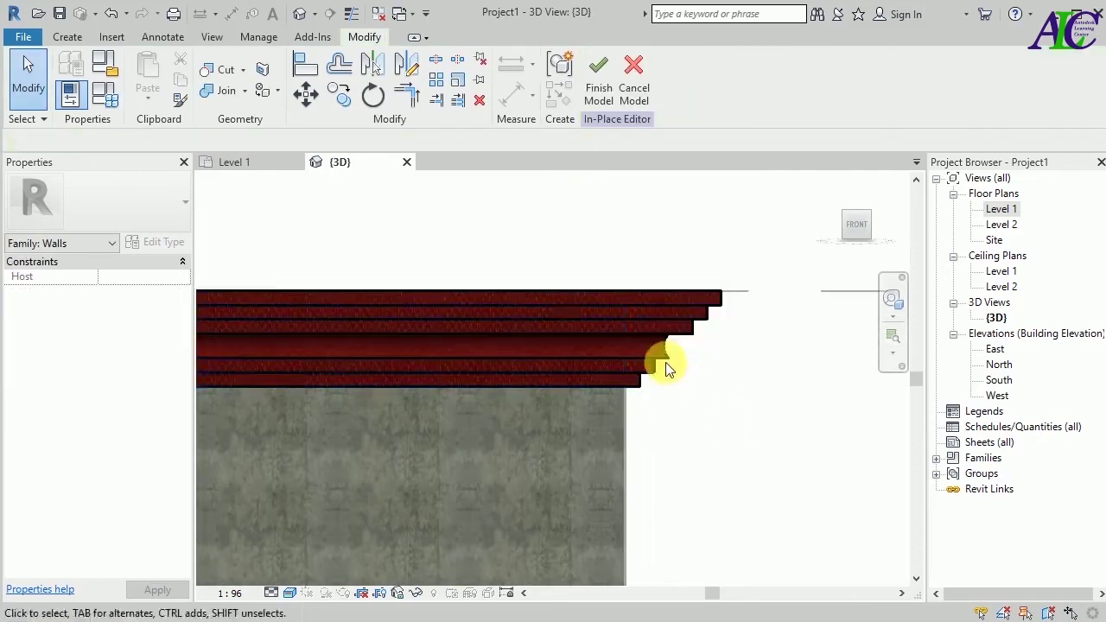
{"action": "left_click", "coordinate": [676, 316]}
{"action": "left_click", "coordinate": [705, 402]}
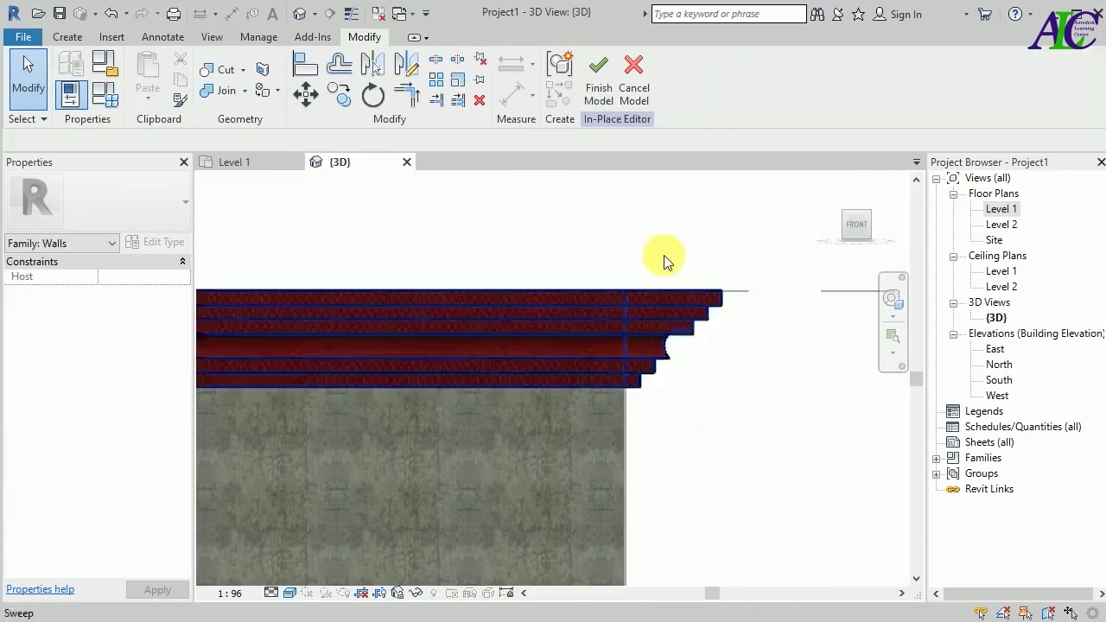
{"action": "left_click", "coordinate": [596, 79]}
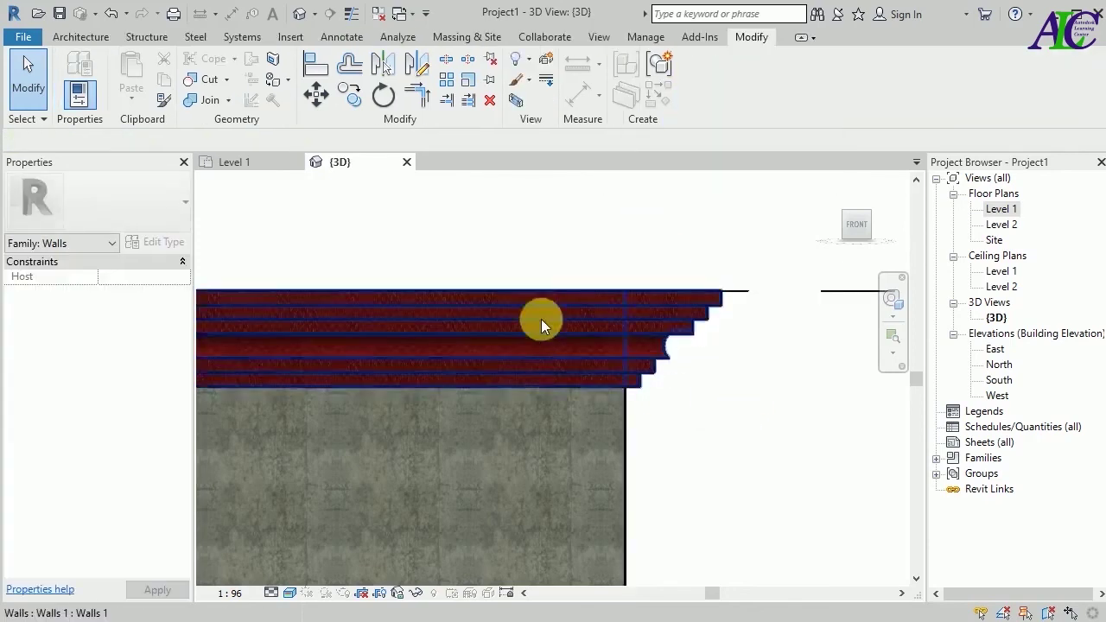
Zoom out the {3D} view to see the fascia capping the walls at the corner.
{"action": "scroll", "coordinate": [539, 306], "scroll_direction": "down", "scroll_amount": 2}
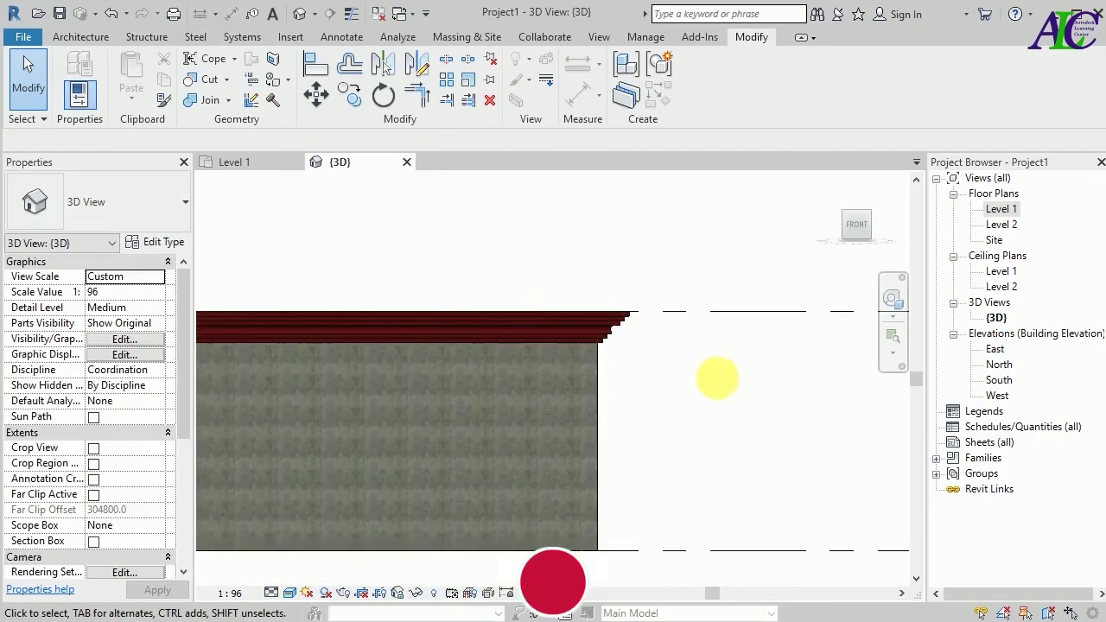